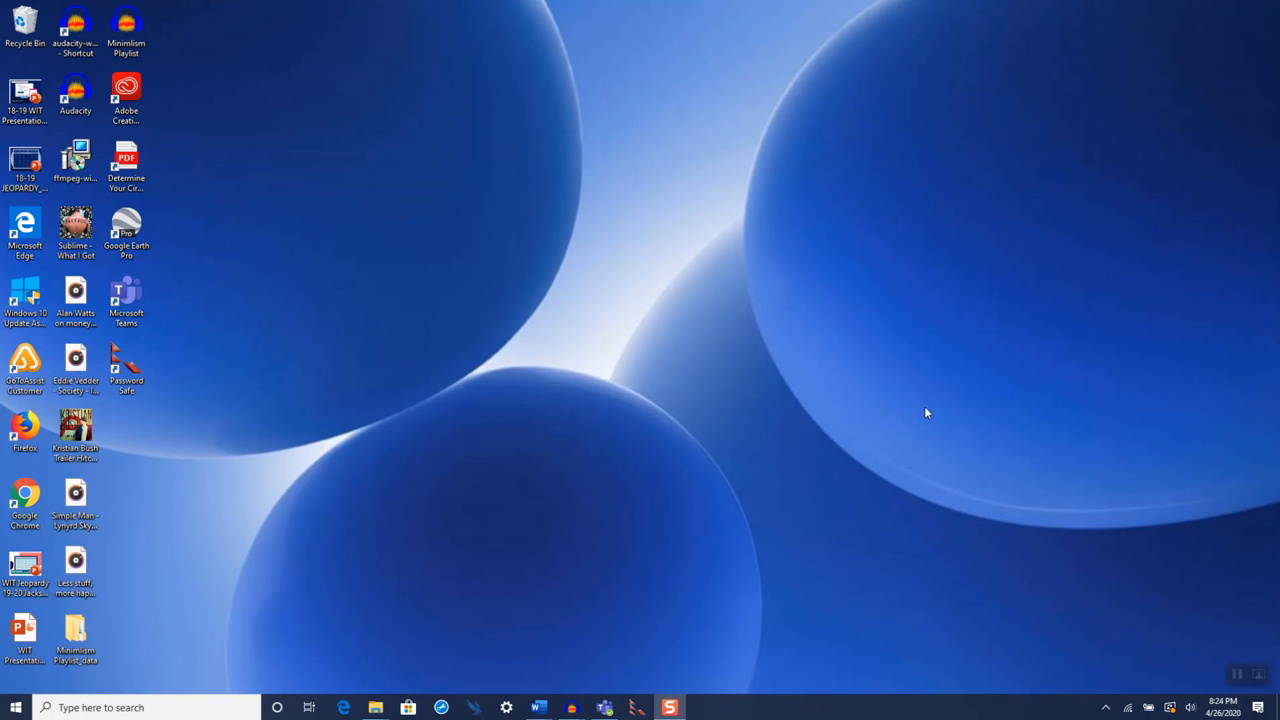
Step: Launch Password Safe and create a new database file named pwsafe2 in My Safes
double_click(128, 374)
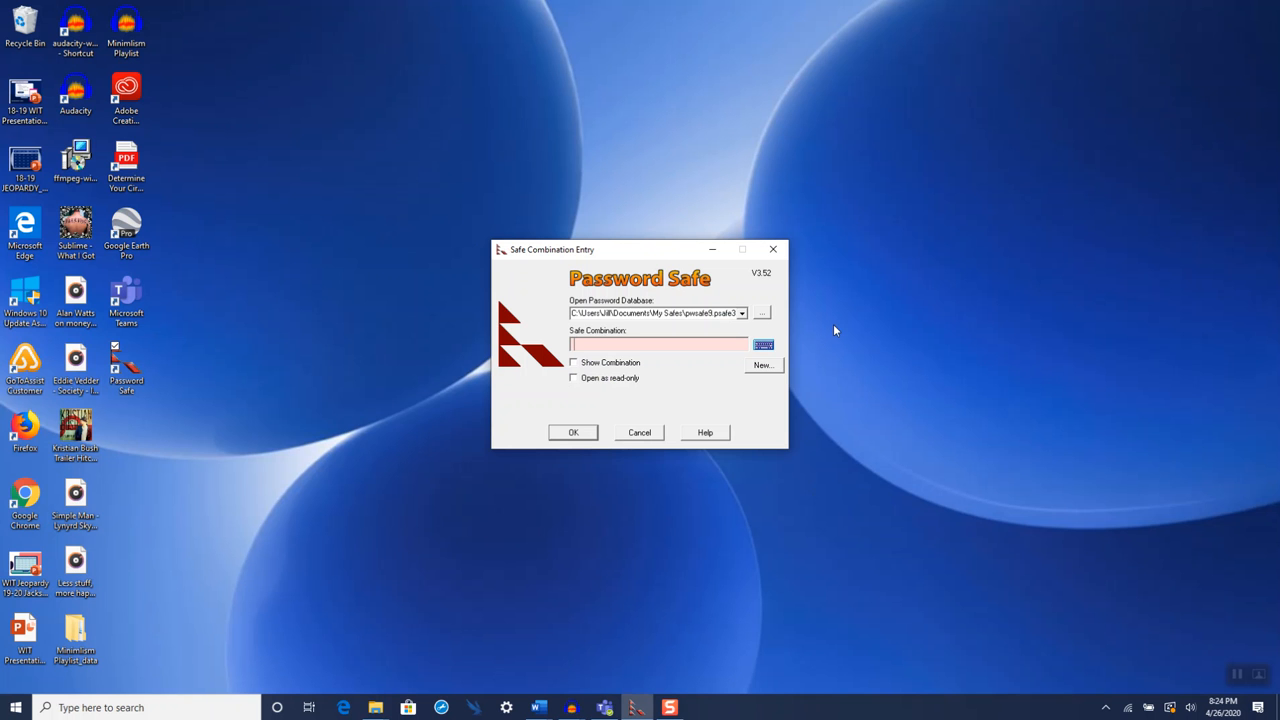
left_click(763, 365)
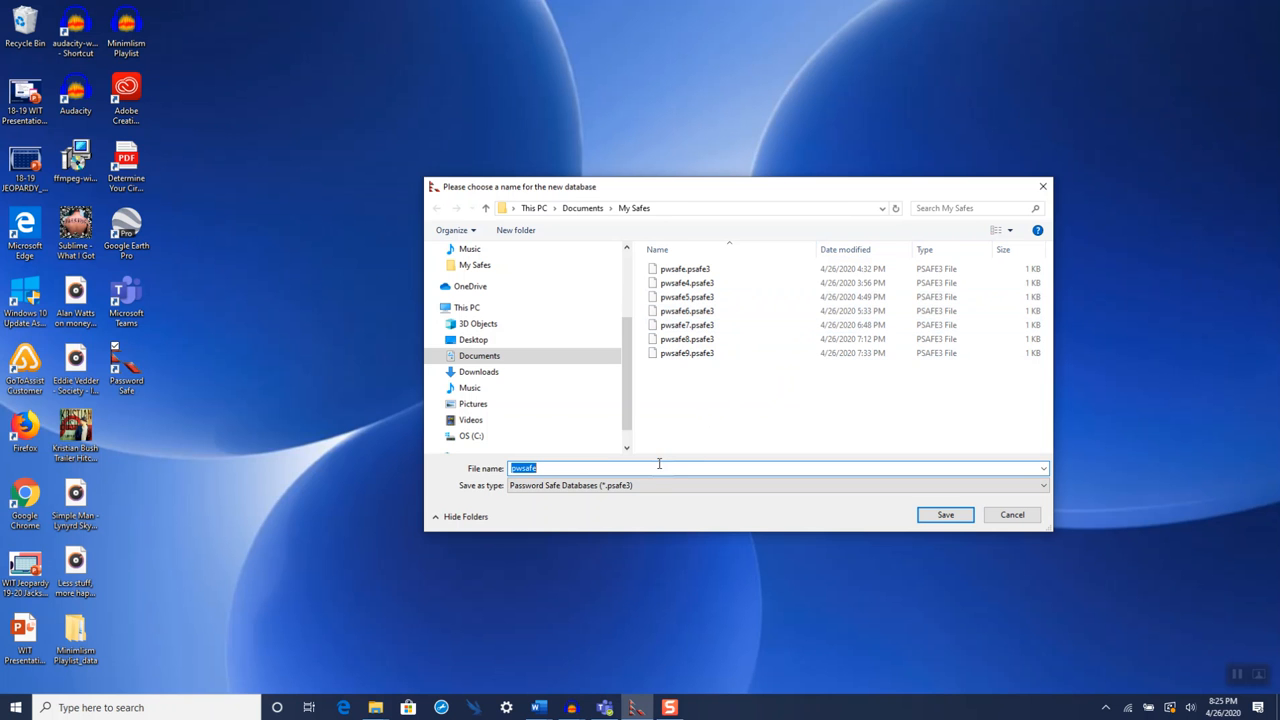
left_click(581, 467)
type("2")
Step: Save pwsafe2 and set its master safe combination, entering it twice to verify
left_click(963, 515)
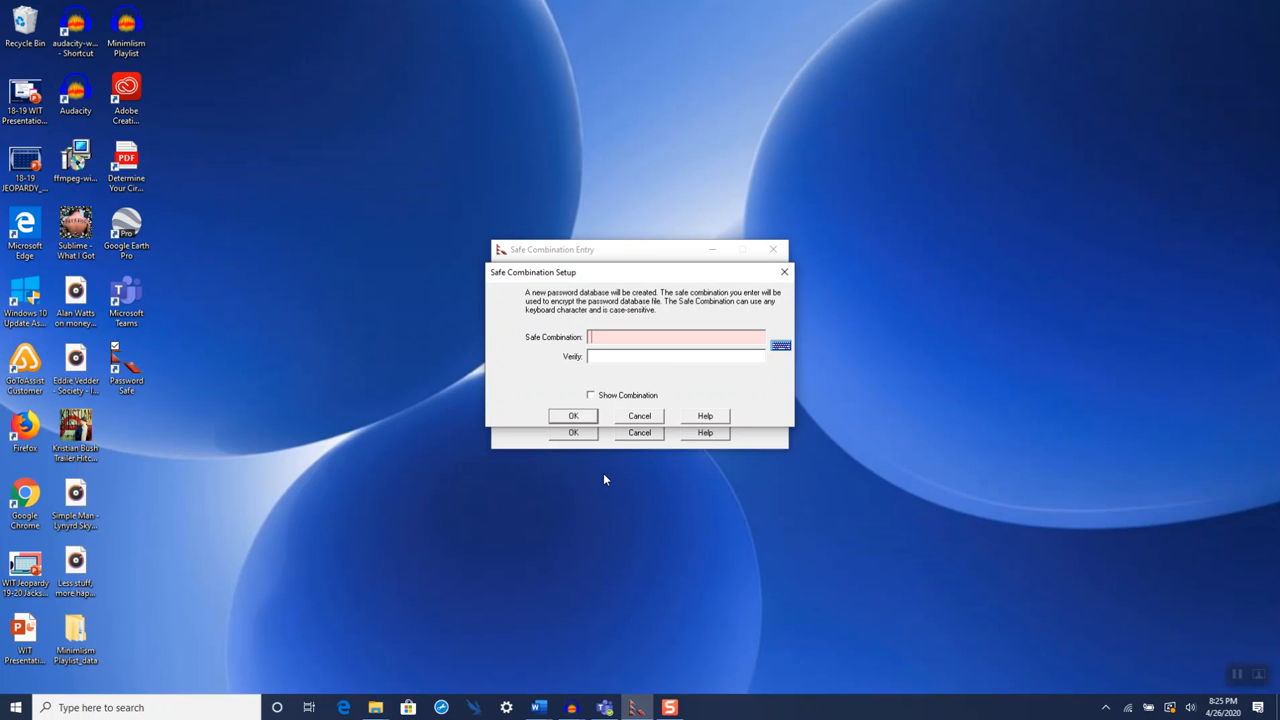
type("**********")
left_click(716, 355)
type("*********")
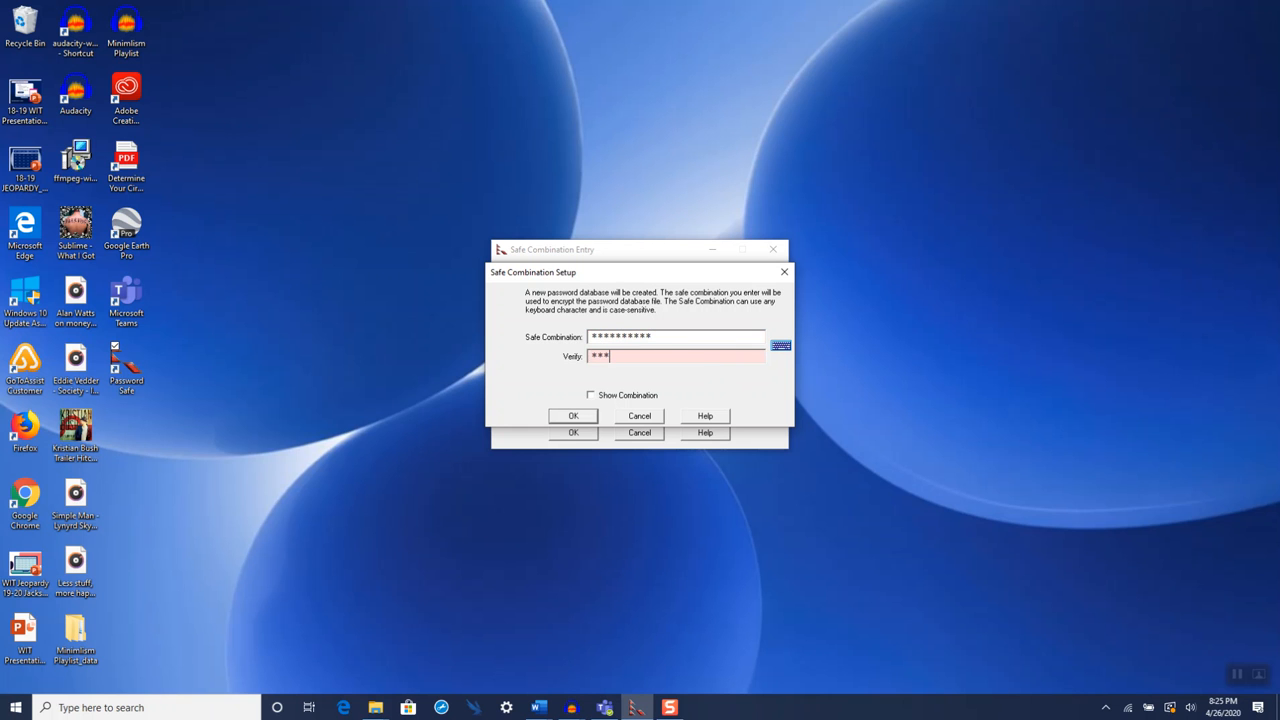
type("*")
left_click(568, 416)
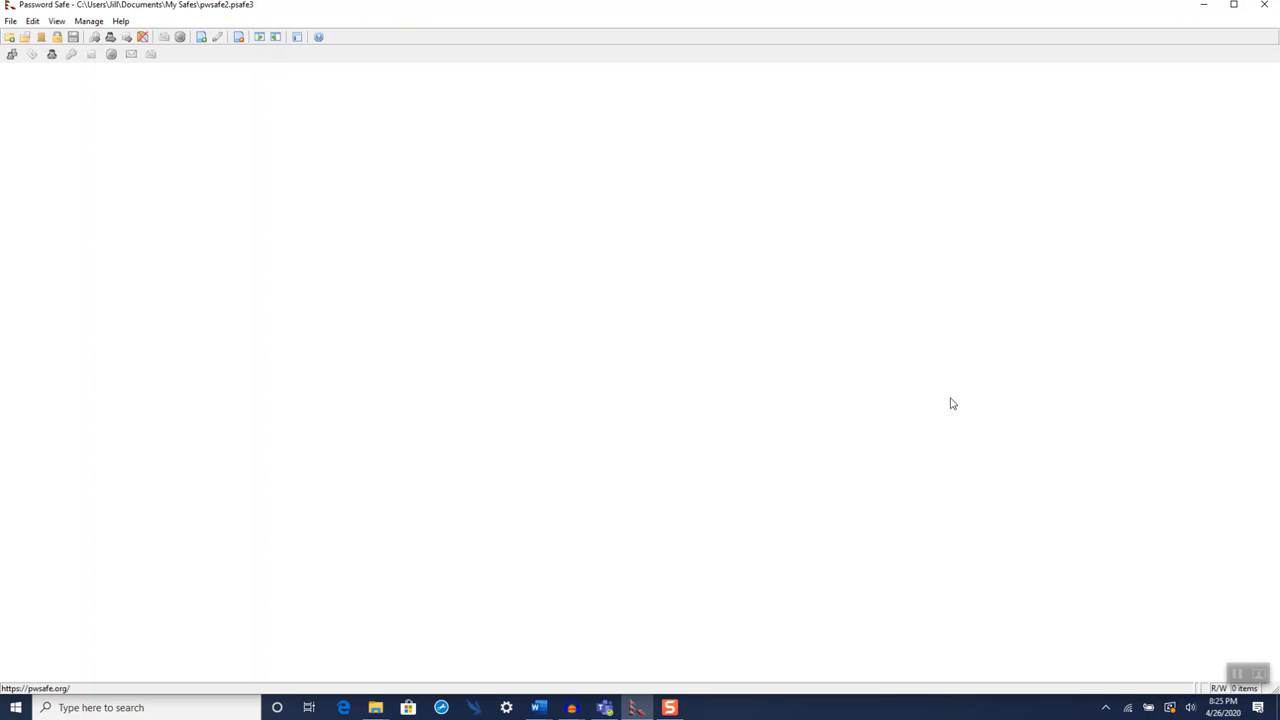
Step: Add a new entry in group School titled University of North Florida
left_click(200, 38)
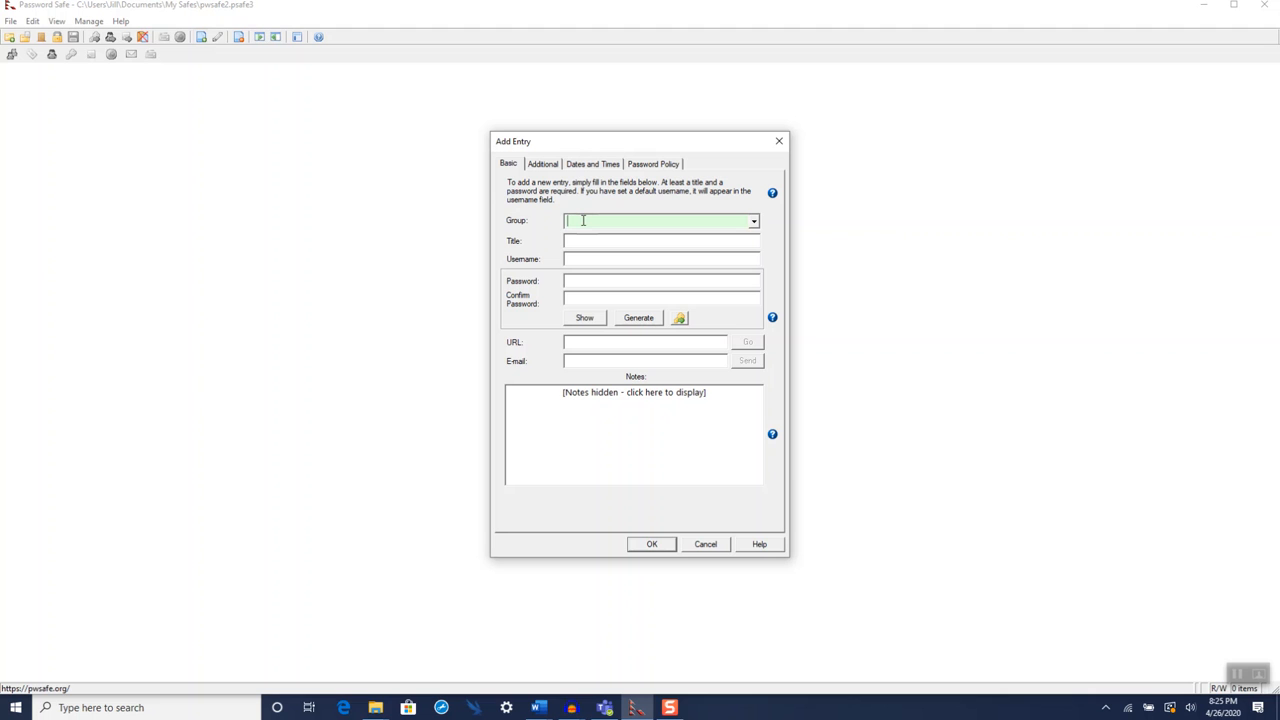
type("School")
left_click(593, 243)
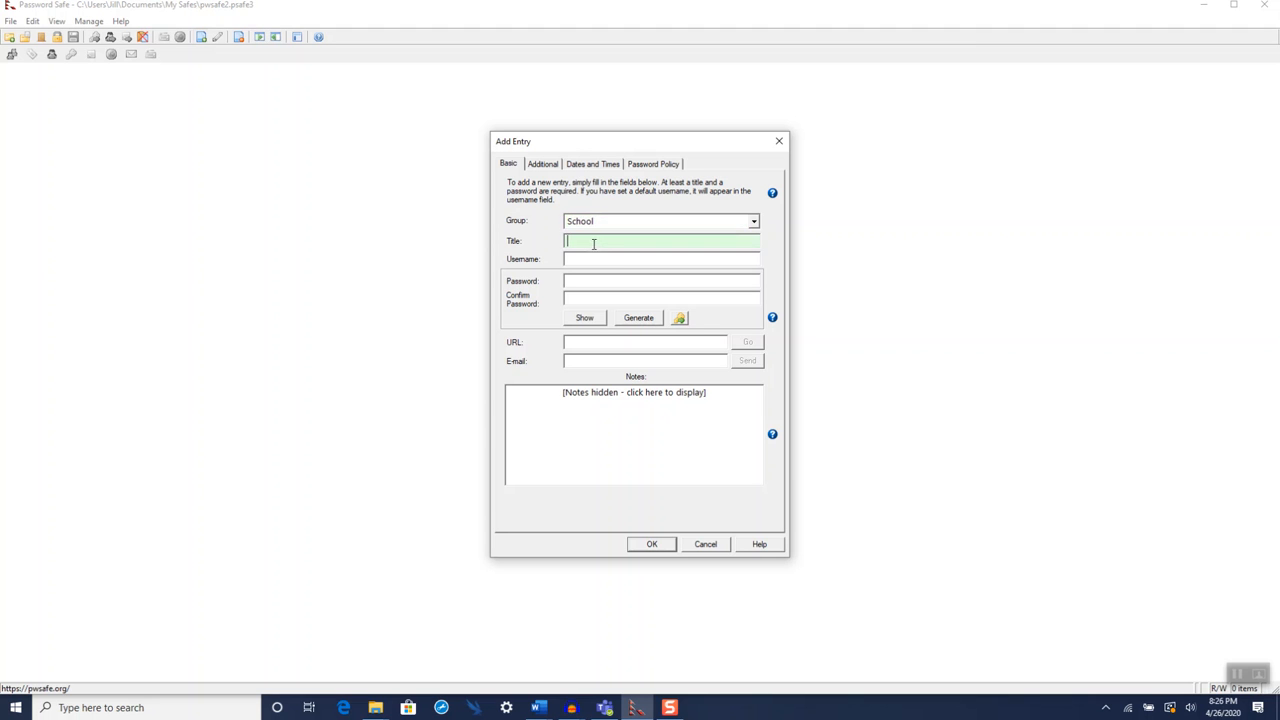
type("University of North Florida")
Step: Fill in the entry's login username and password, correcting typing mistakes
left_click(585, 263)
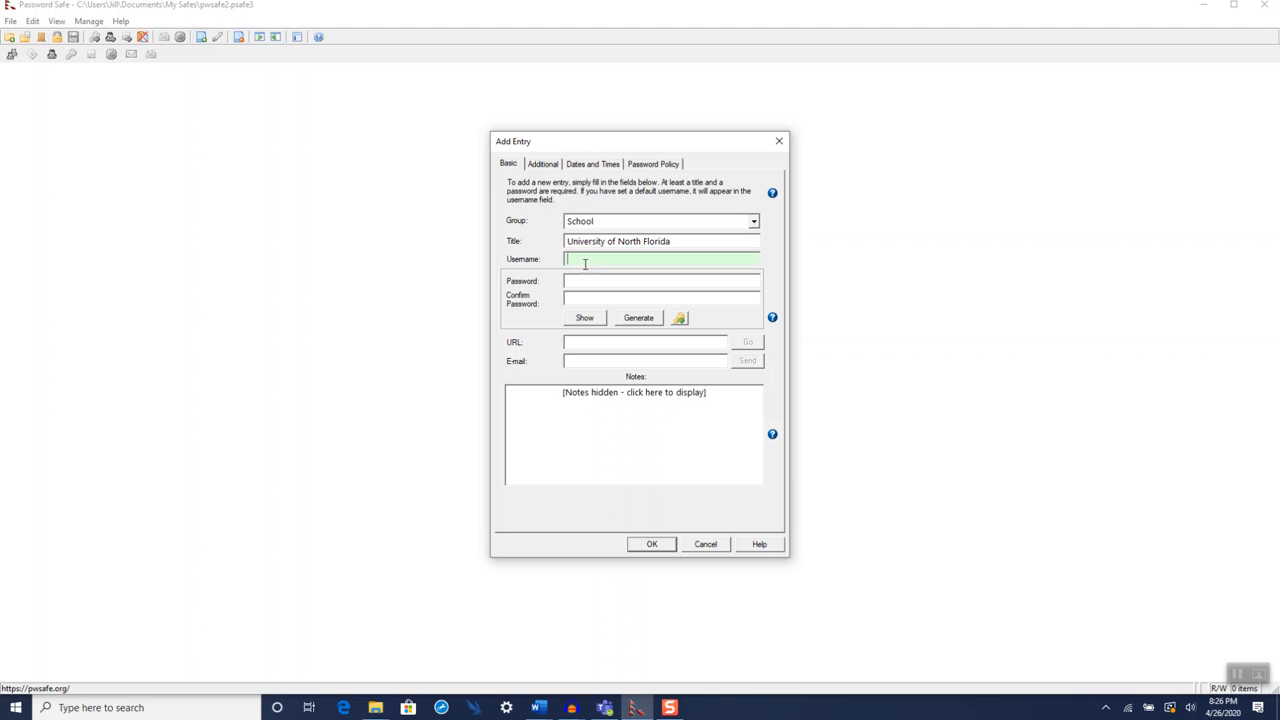
type("jtayser")
key("BackSpace")
left_click(625, 280)
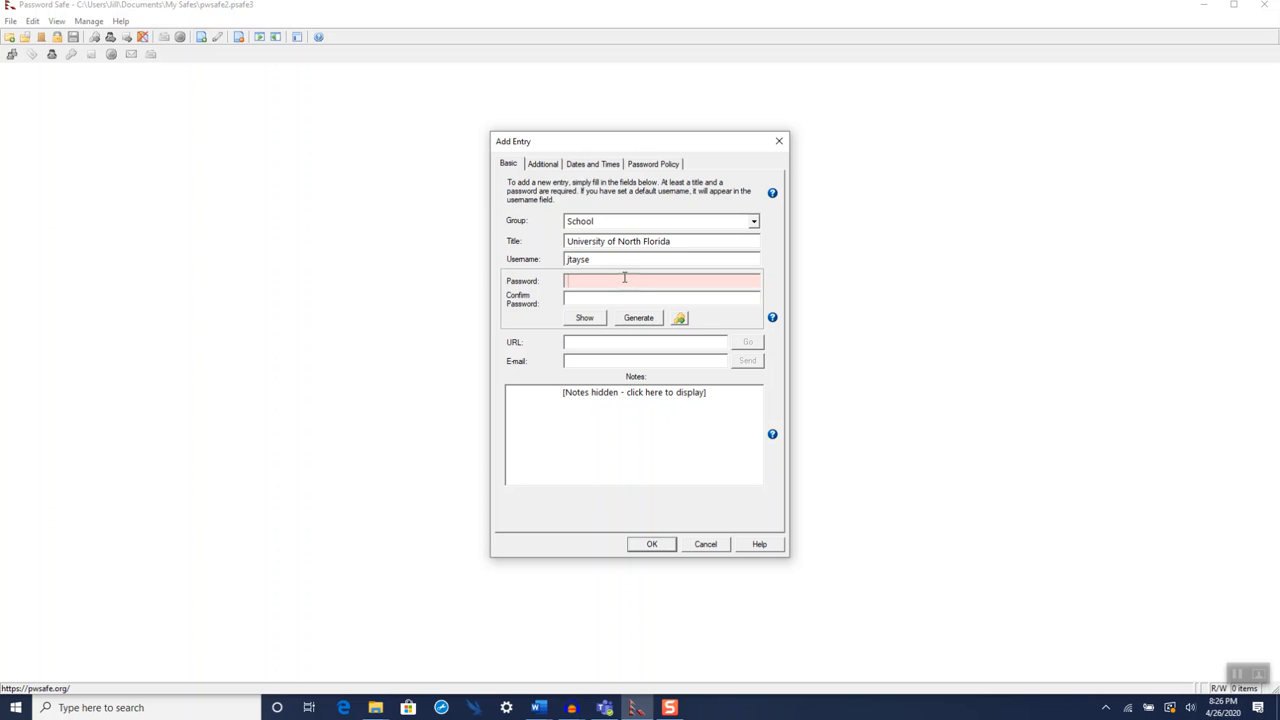
type("passw")
key("BackSpace")
key("BackSpace")
key("BackSpace")
key("BackSpace")
key("BackSpace")
type("***************")
left_click(631, 297)
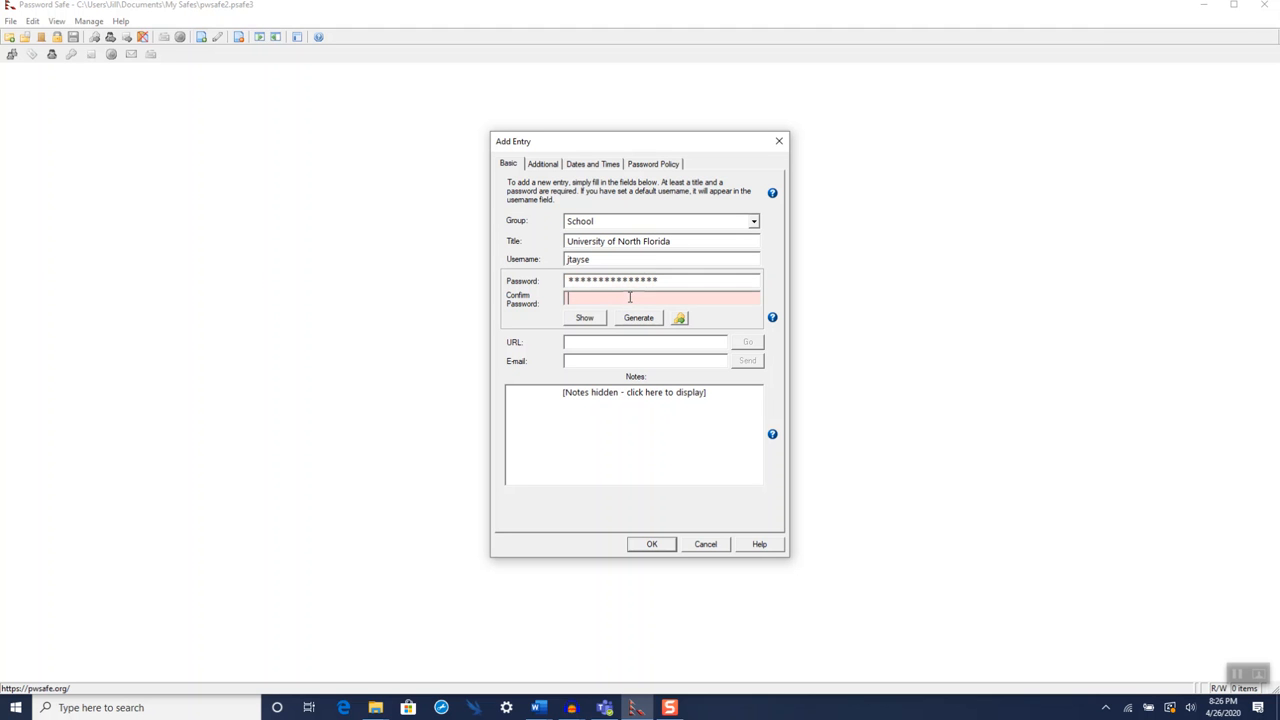
type("***************")
Step: Search Edge for university of north florida, open the UNF myWings site and select its URL
left_click(343, 707)
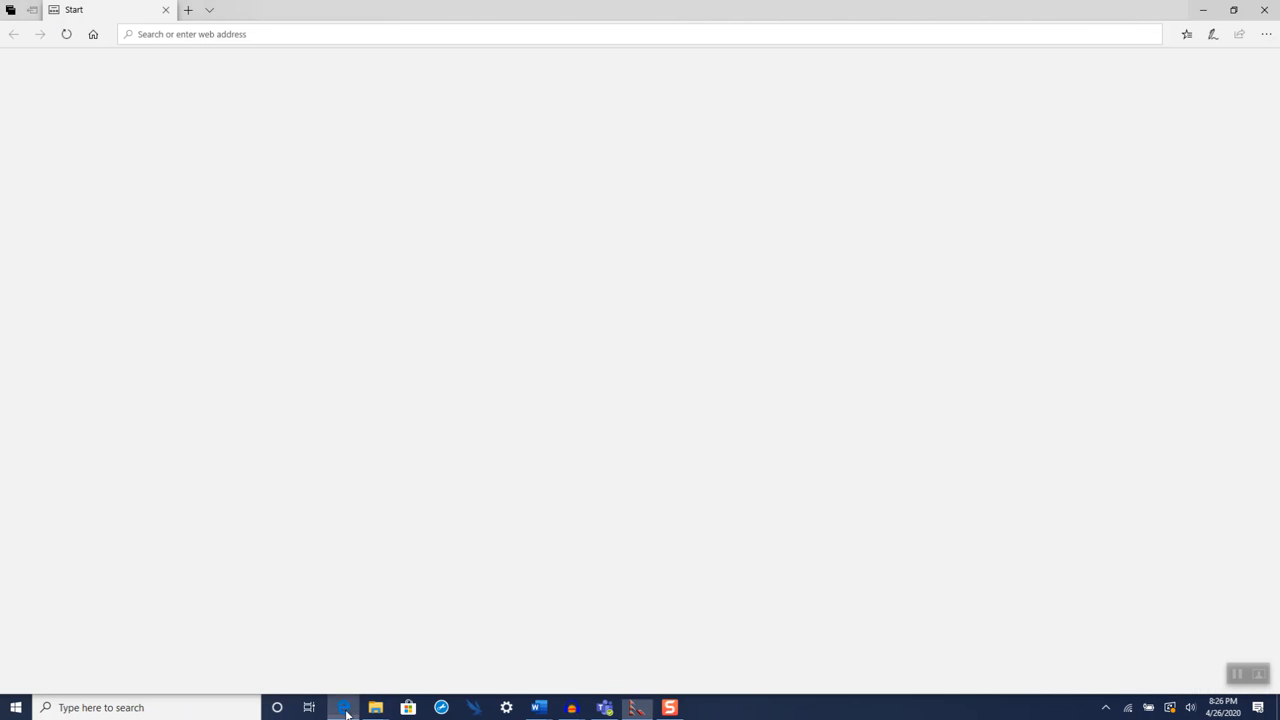
left_click(380, 34)
type("Univer")
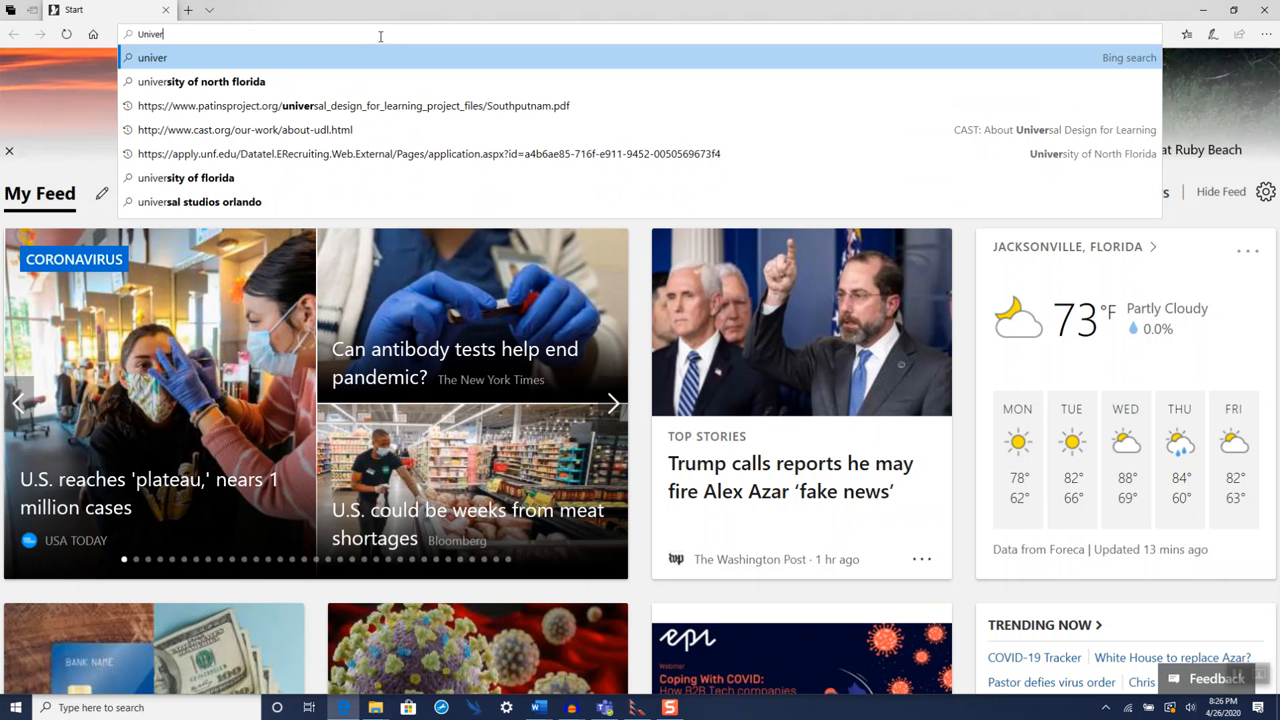
left_click(329, 81)
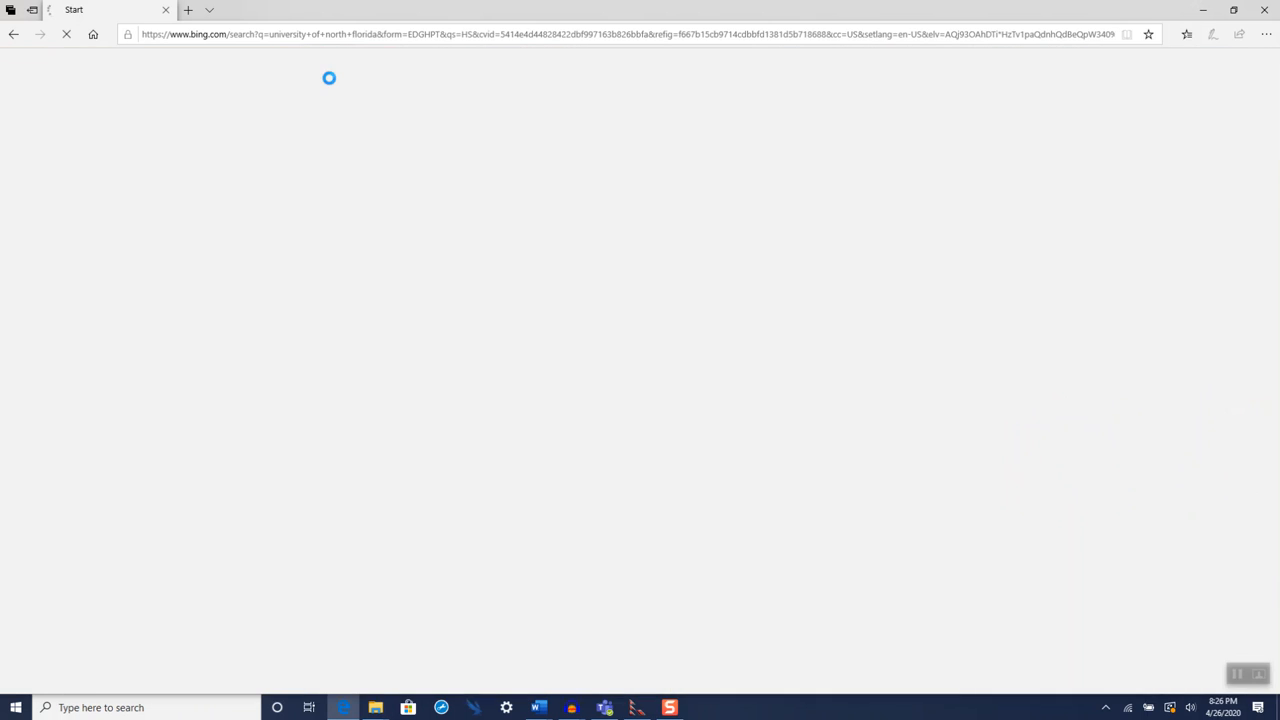
scroll(305, 239, "down", 5)
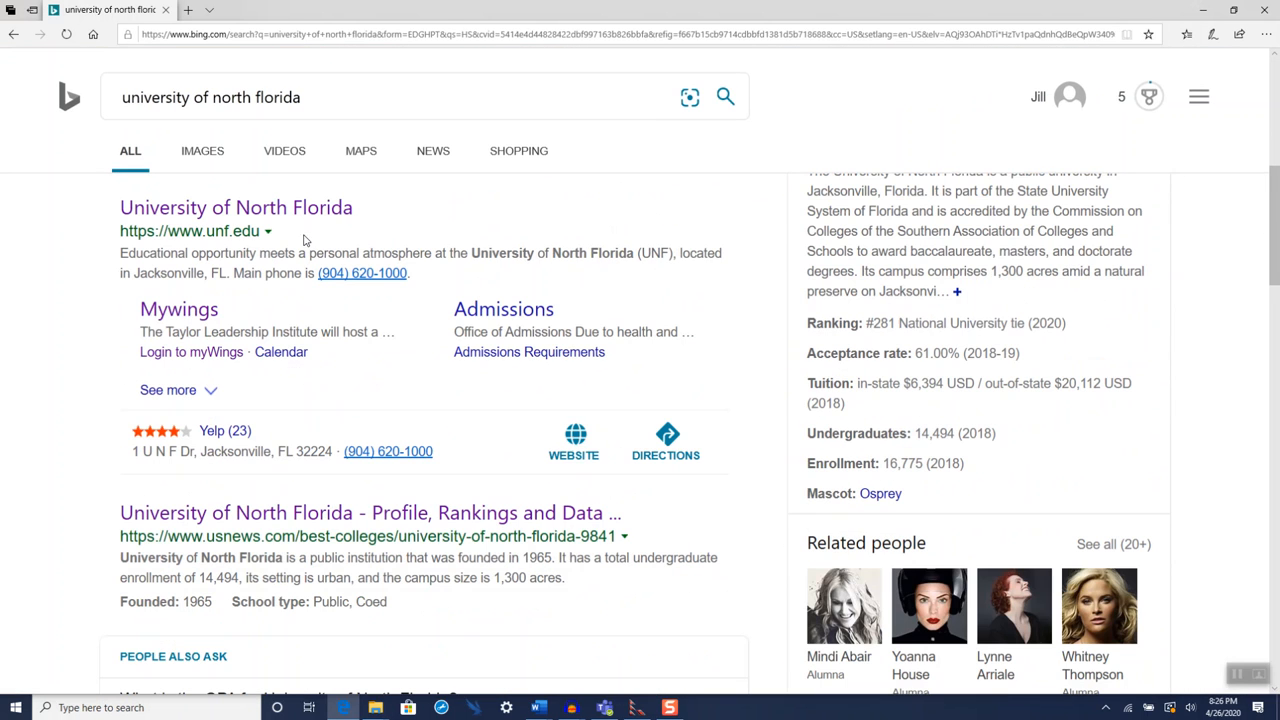
left_click(155, 316)
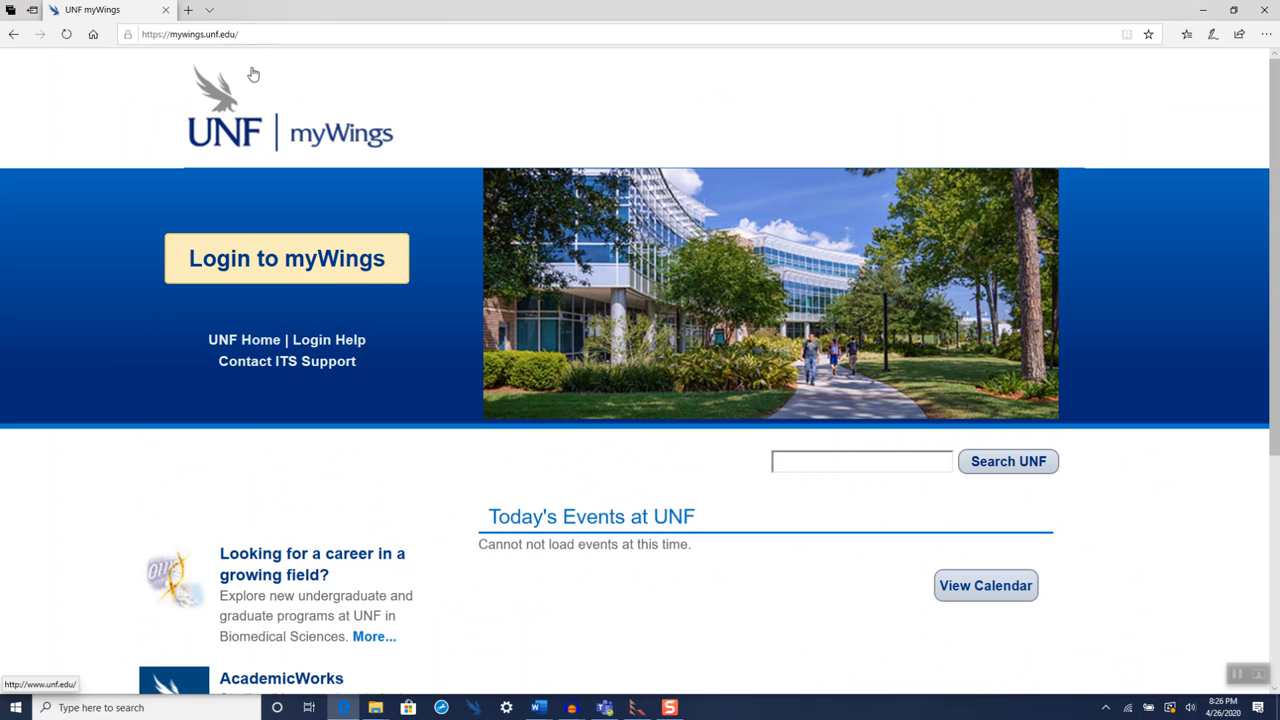
left_click(149, 33)
key("ctrl+c")
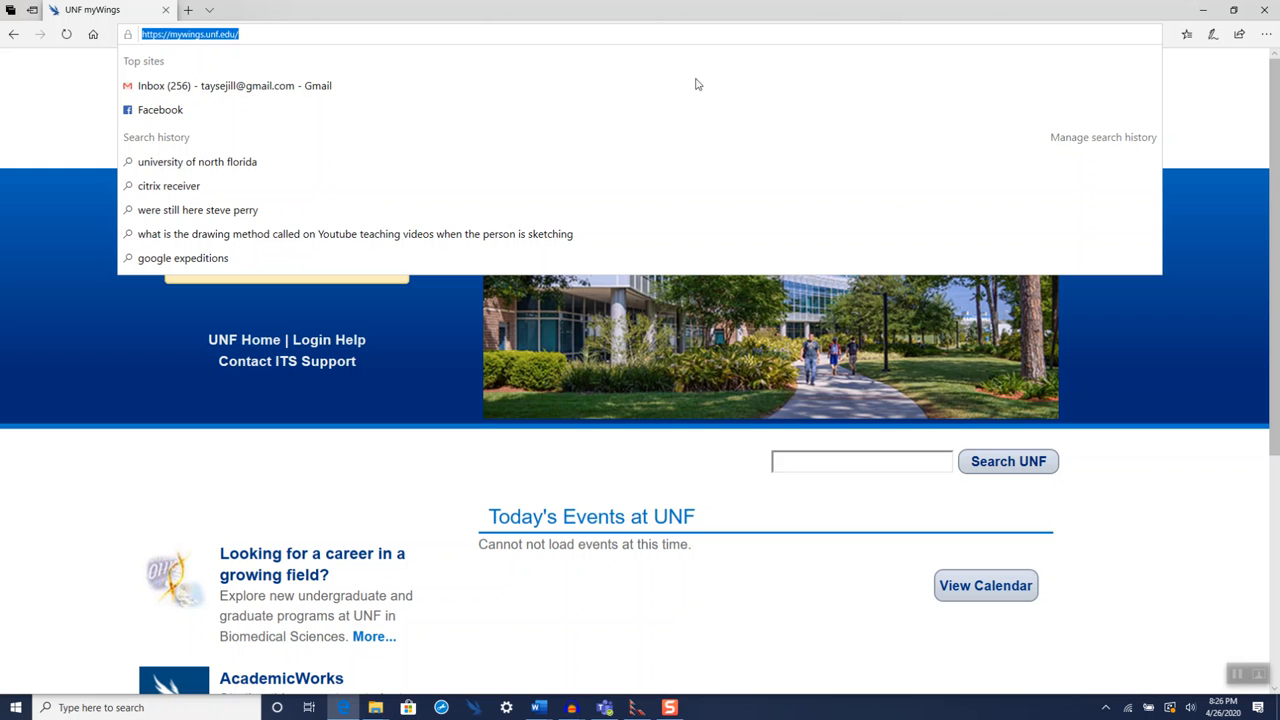
left_click(636, 707)
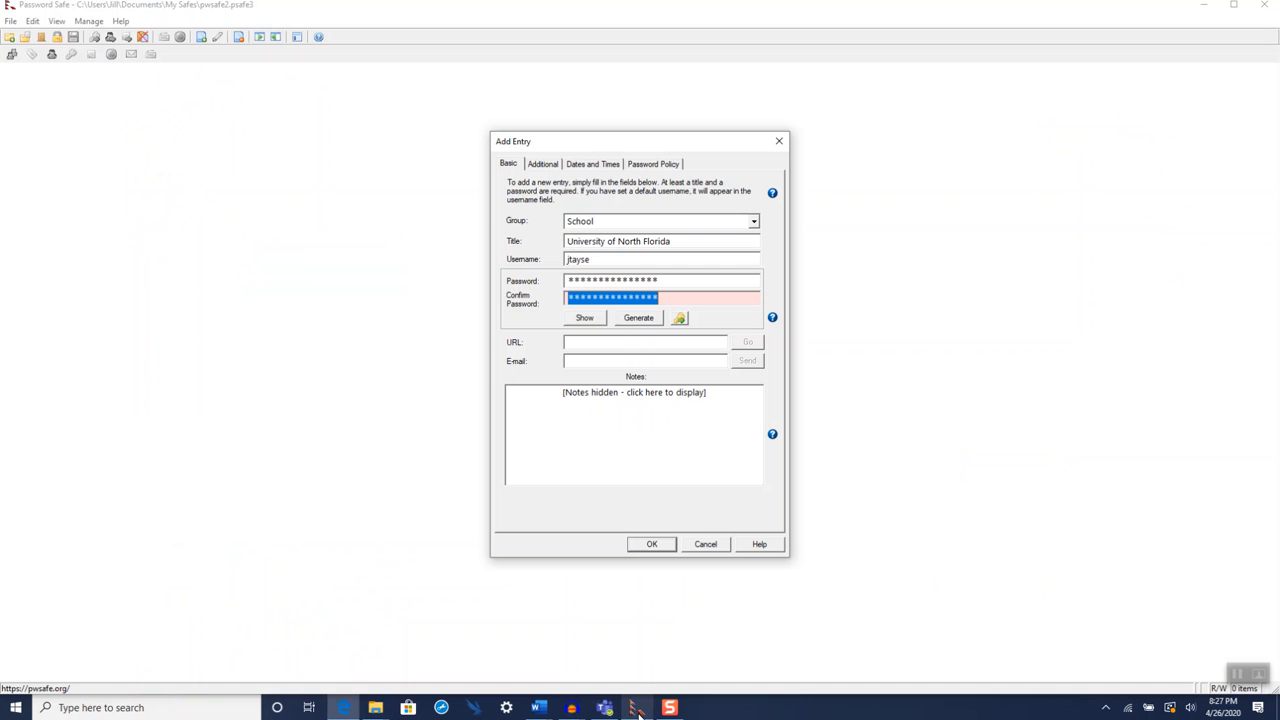
left_click(615, 345)
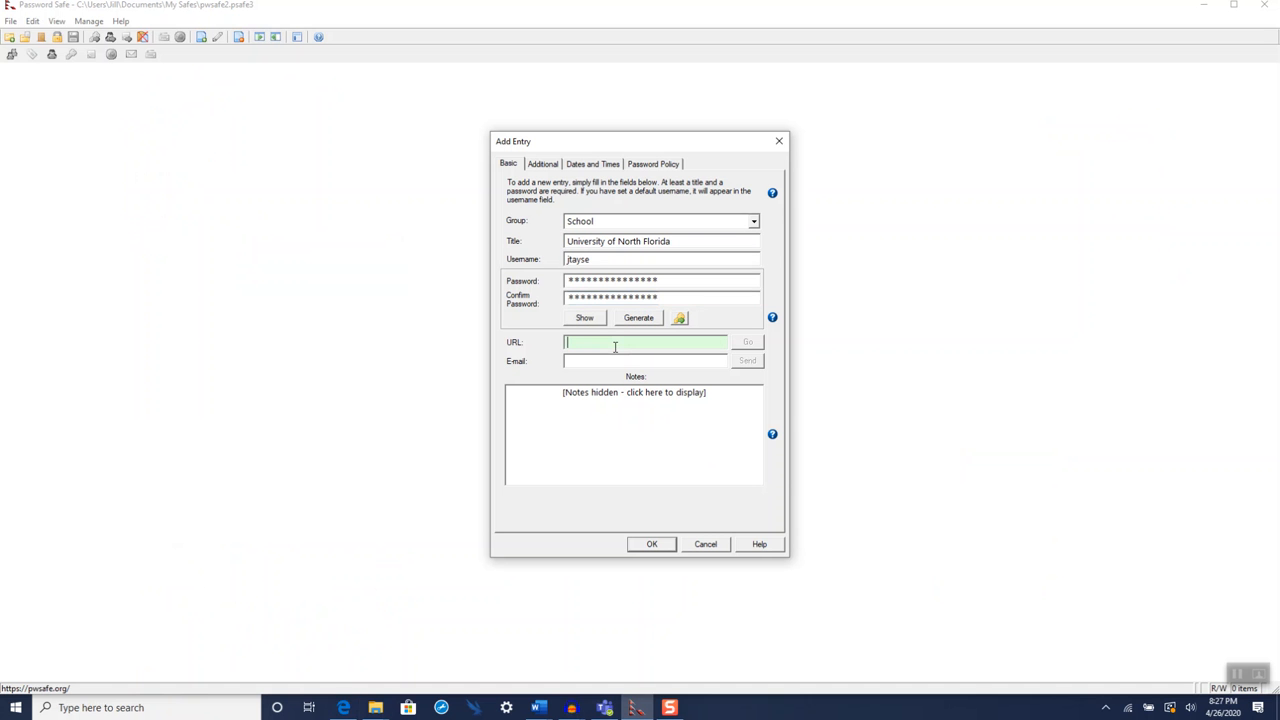
key("ctrl+v")
left_click(589, 410)
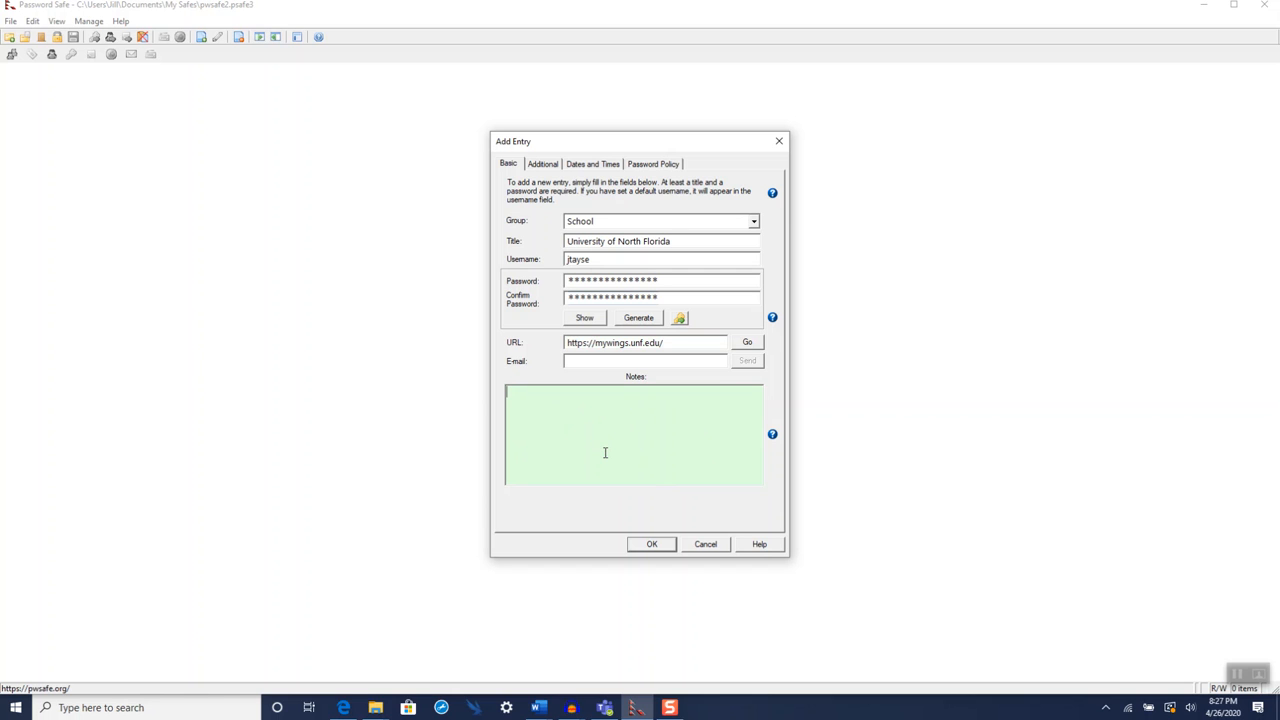
left_click(651, 546)
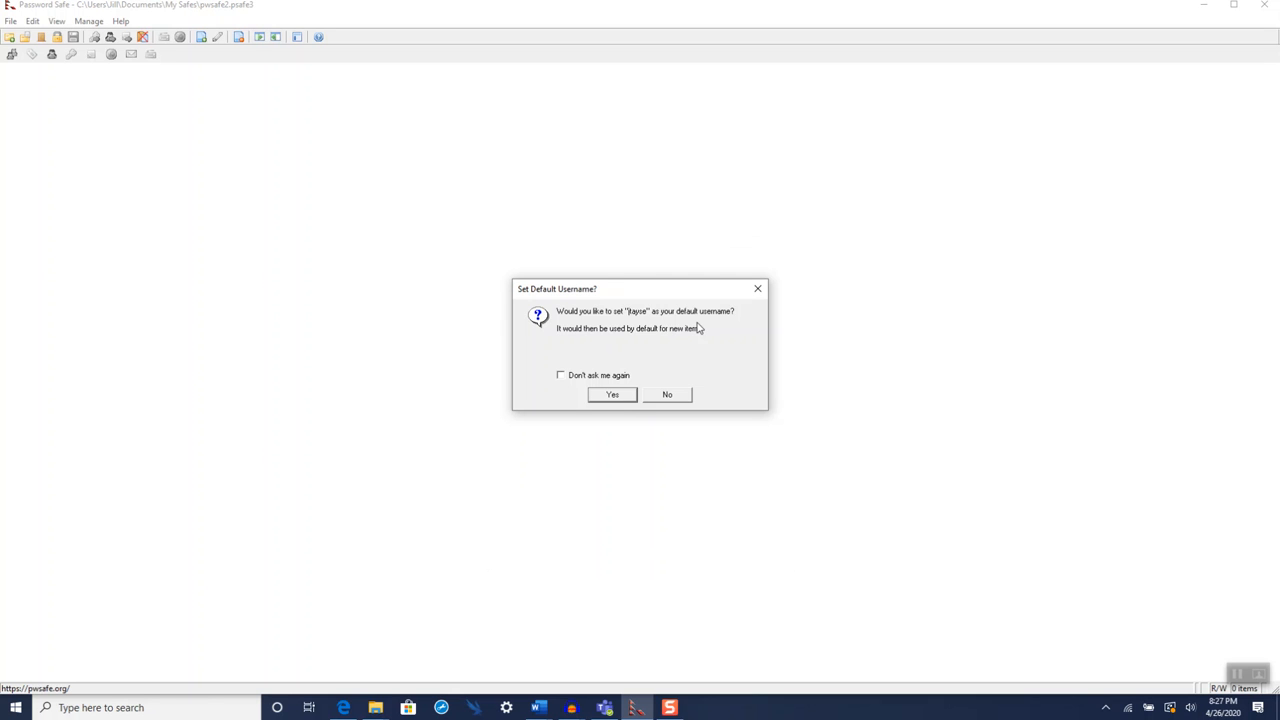
left_click(620, 399)
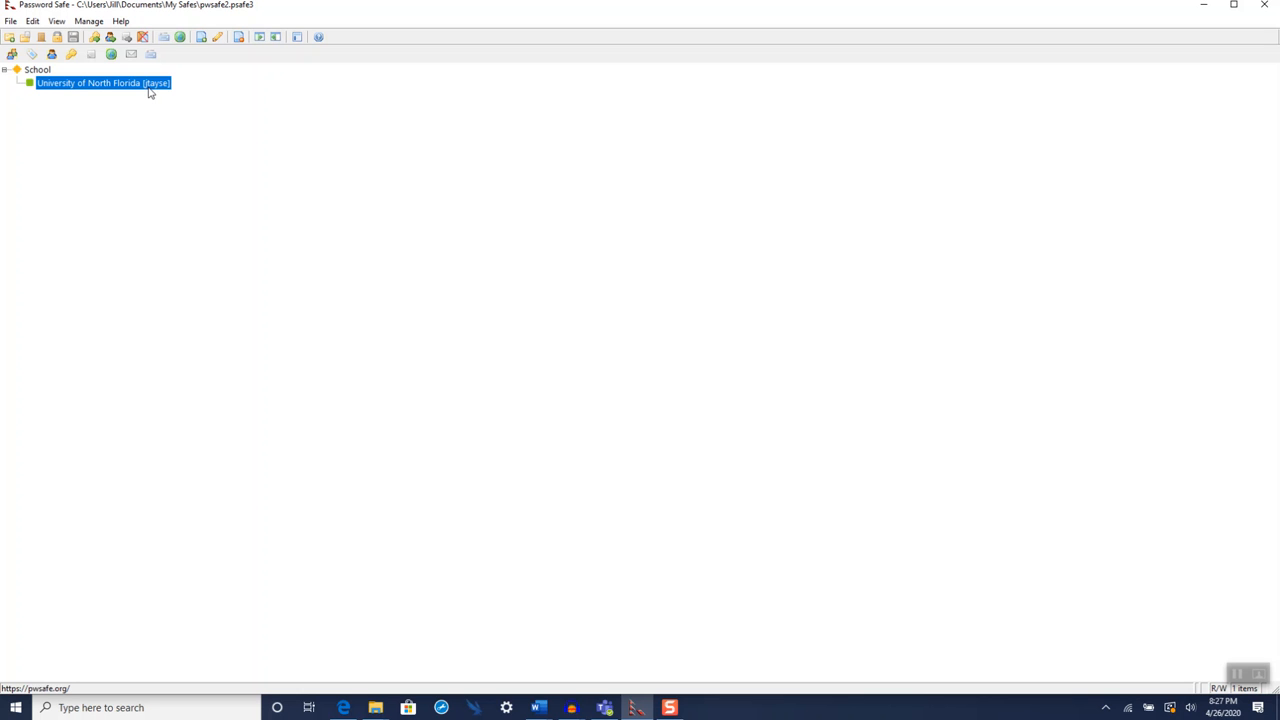
Step: Double-click the University of North Florida entry under School and confirm copying its password
double_click(97, 86)
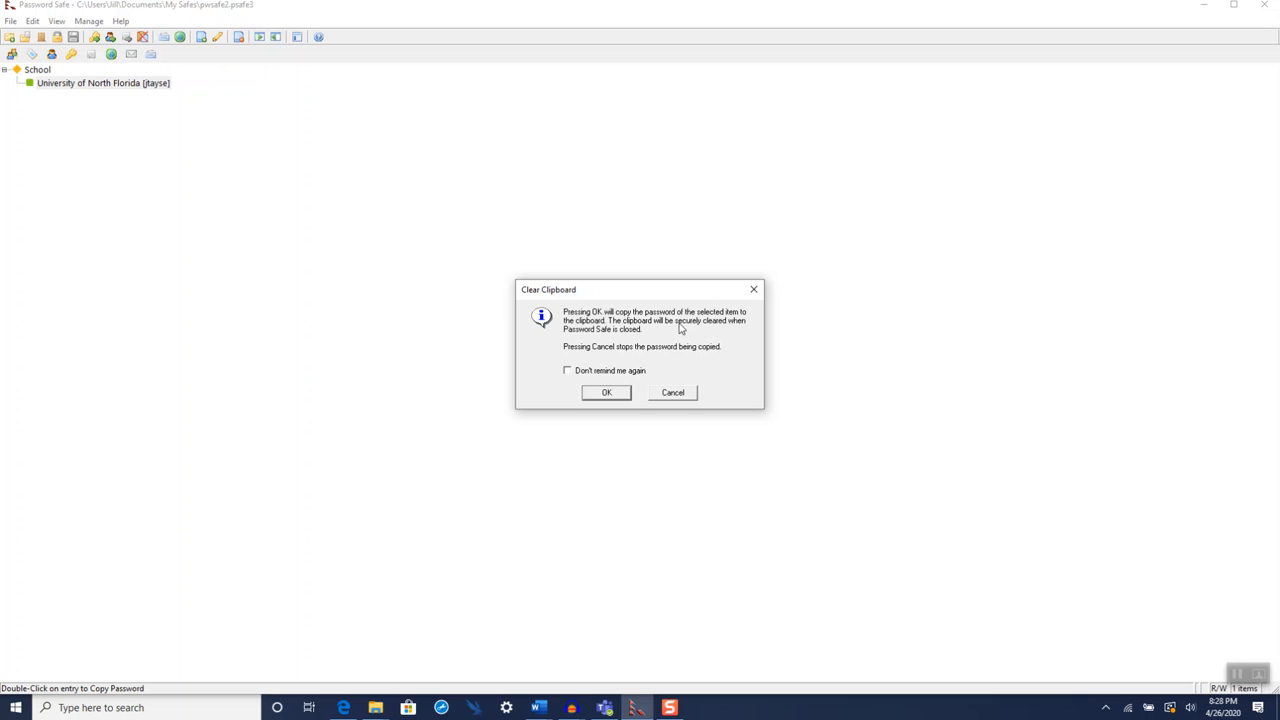
left_click(617, 394)
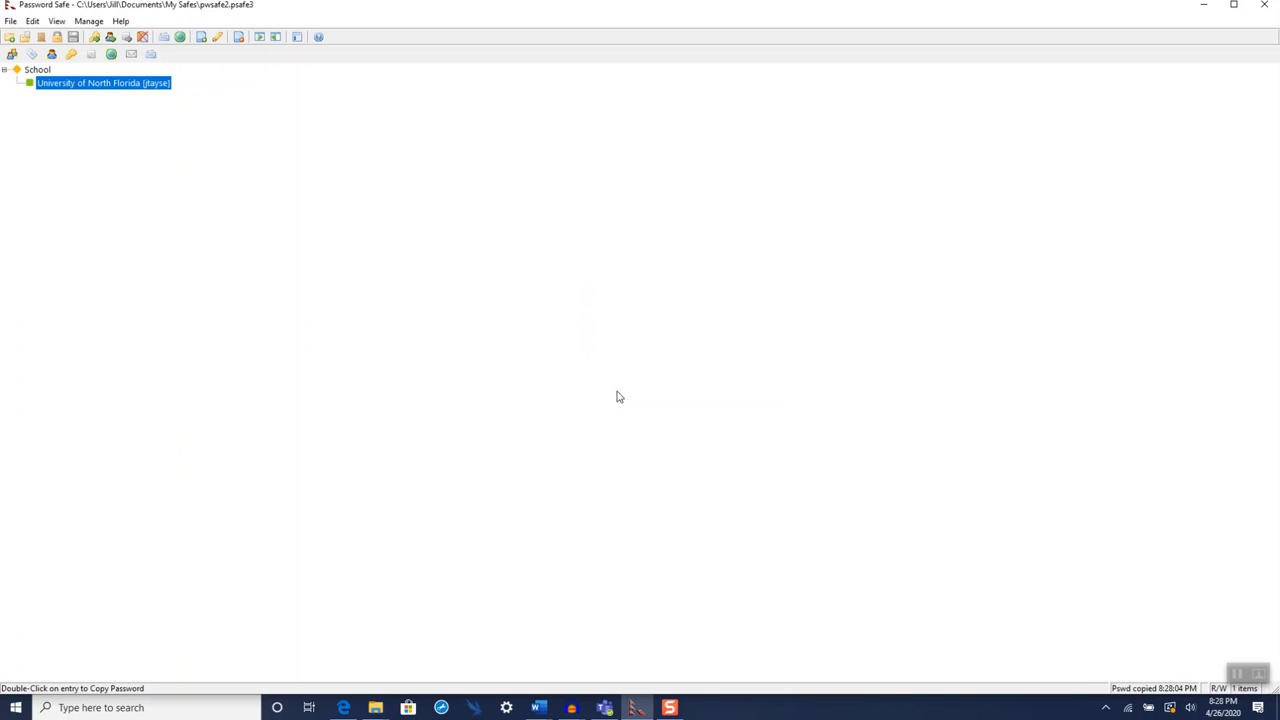
Step: Bring up the myWings page in Edge and open its login form
left_click(343, 707)
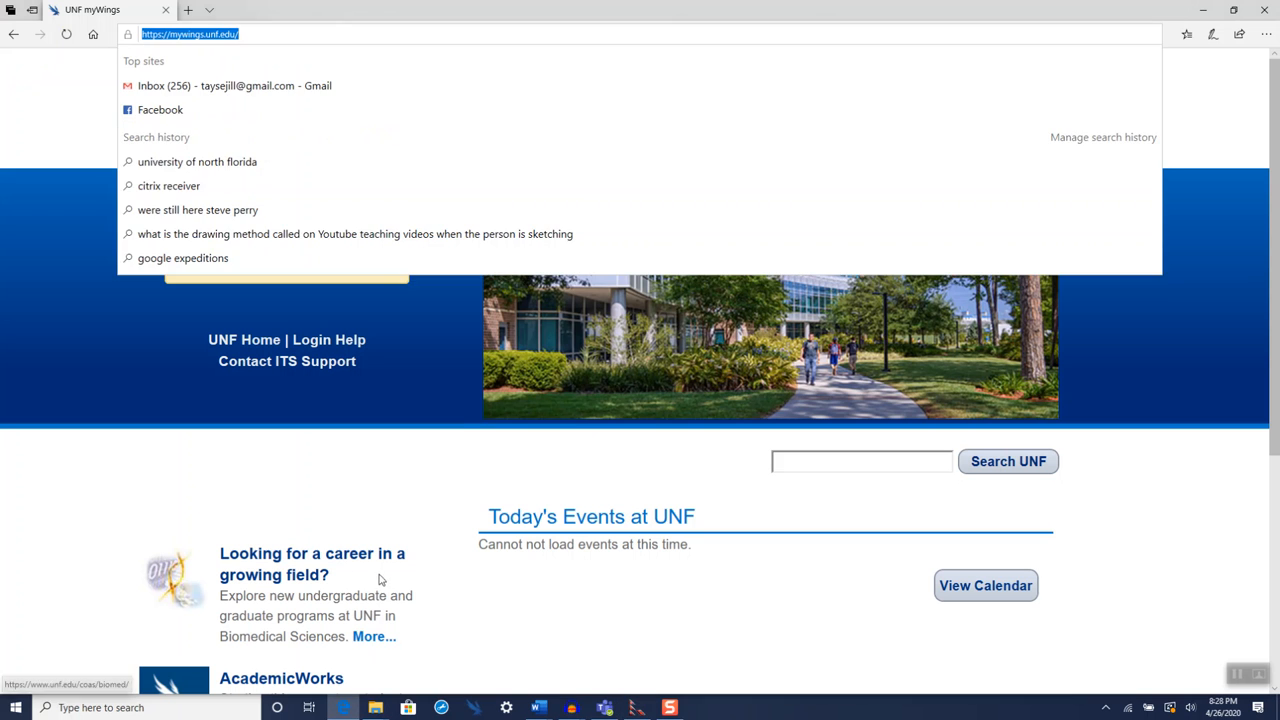
left_click(462, 411)
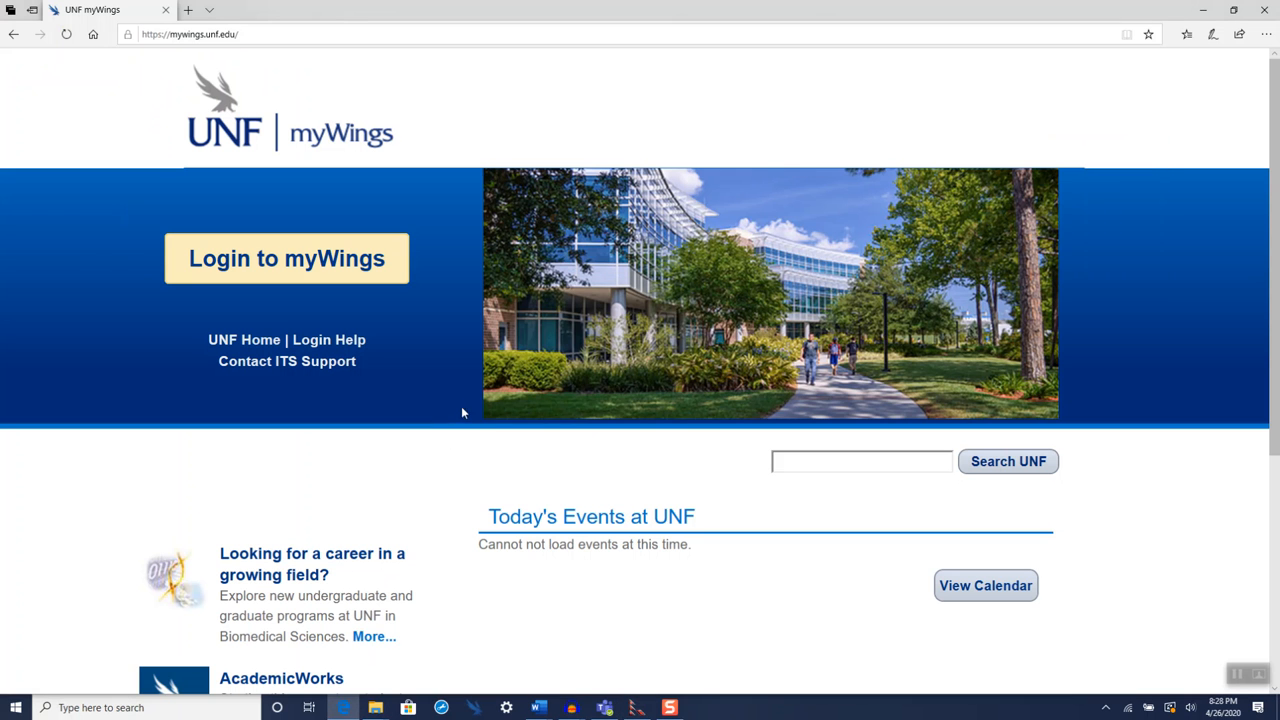
left_click(358, 262)
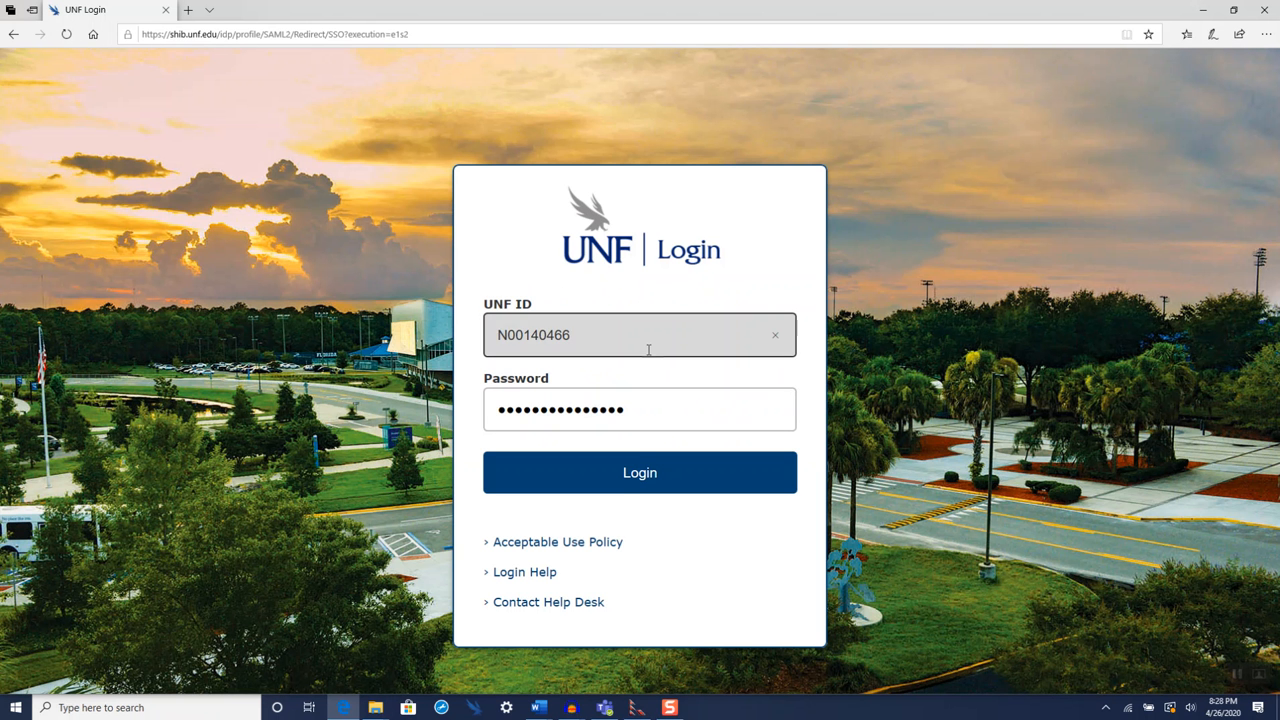
Step: Replace the autofilled password with the copied one, log in, and return to Password Safe
left_click(640, 419)
key("ctrl+a")
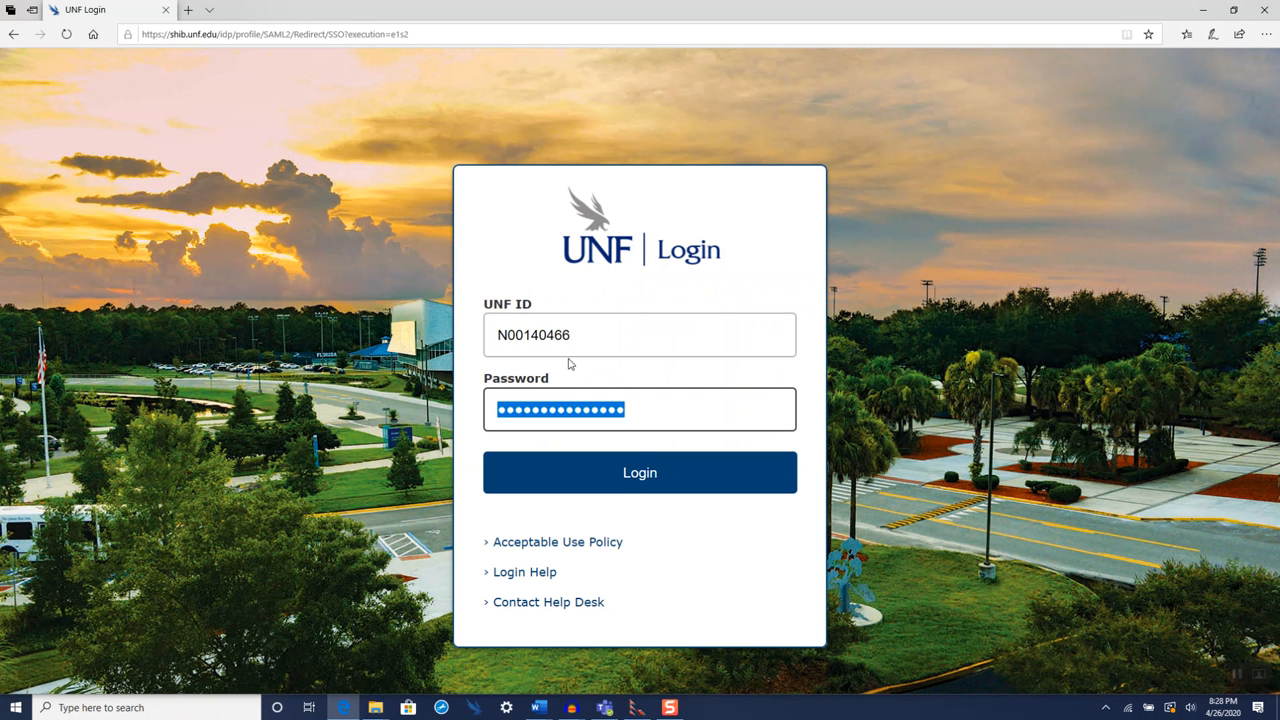
key("BackSpace")
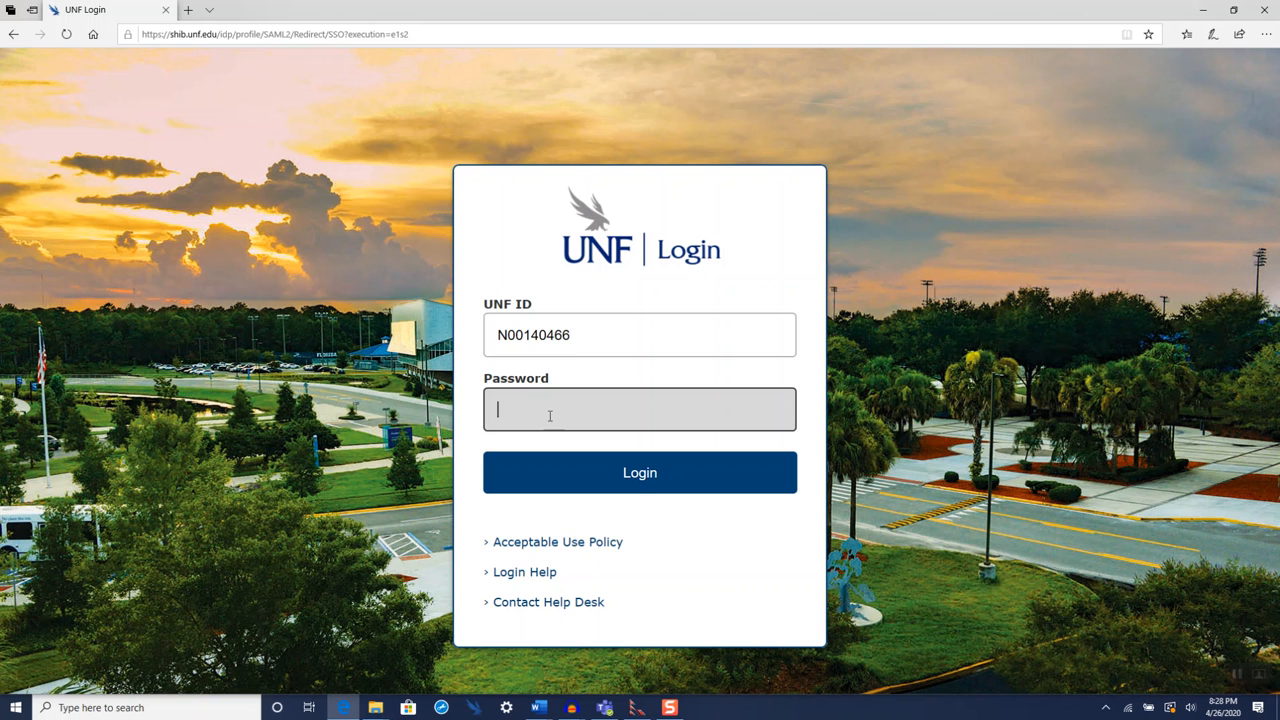
key("ctrl+v")
left_click(604, 472)
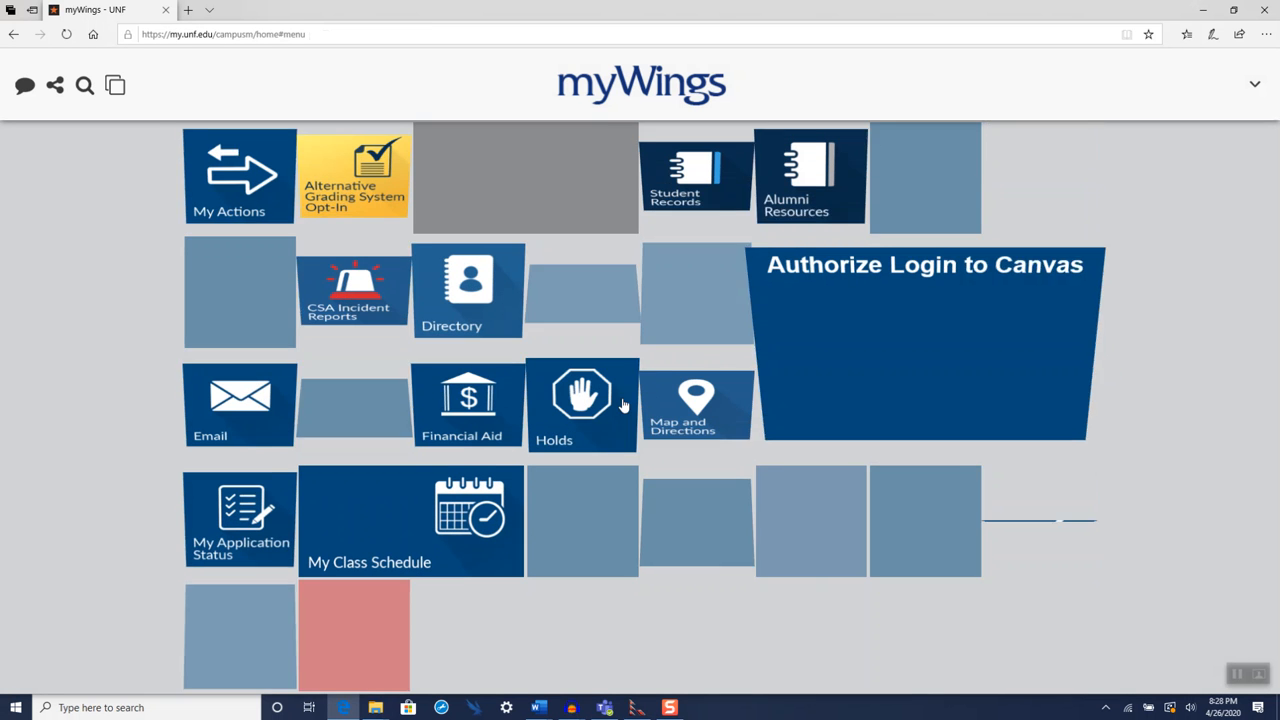
left_click(636, 707)
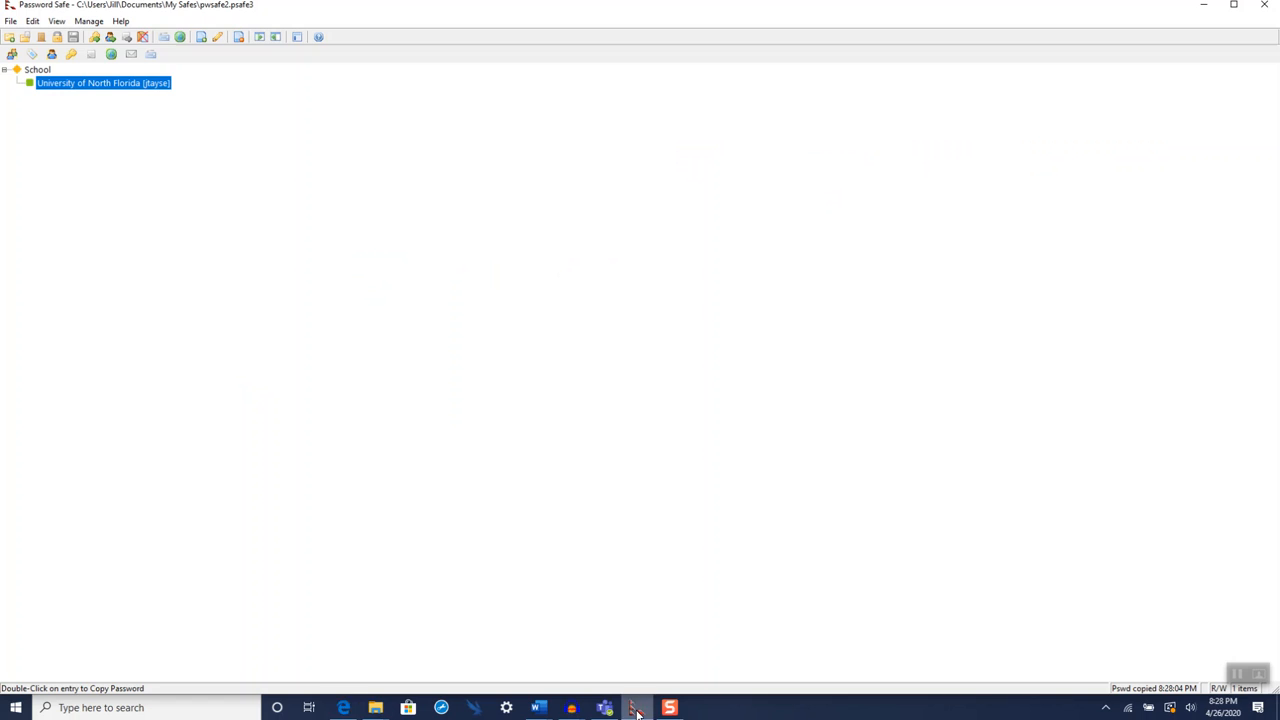
Step: Start a new entry in the School group titled Voicethread
left_click(48, 71)
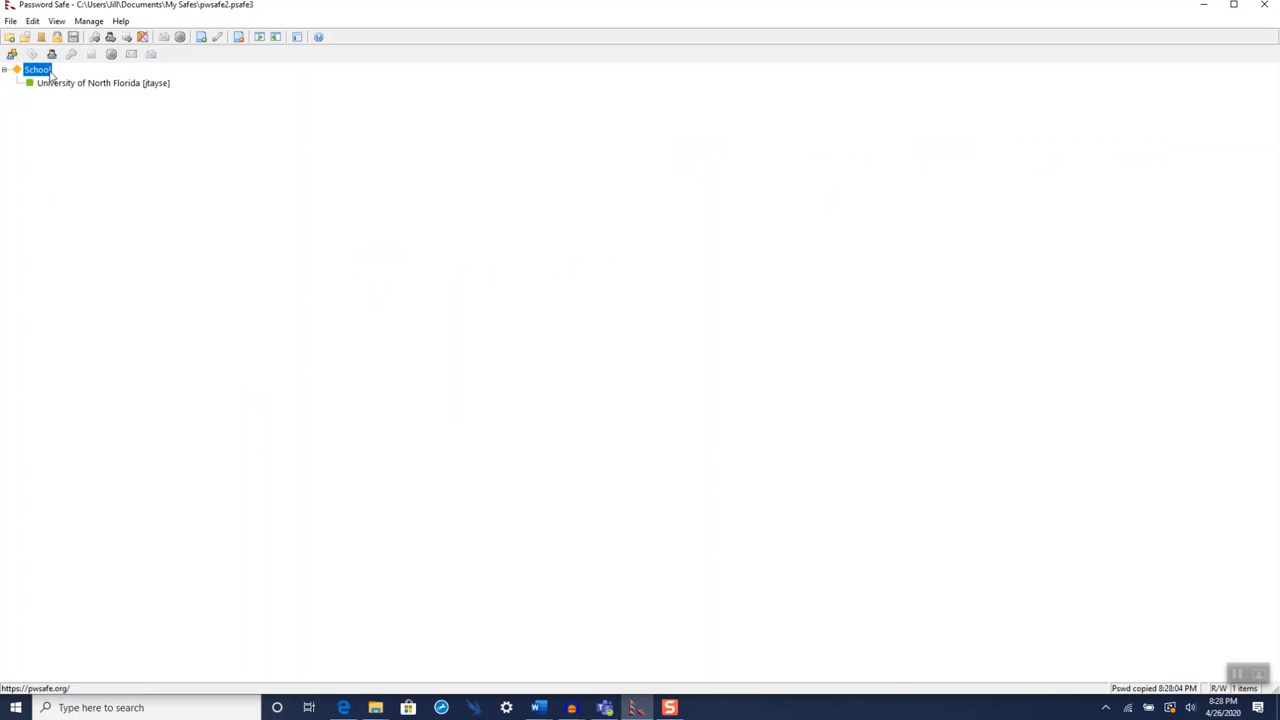
left_click(202, 40)
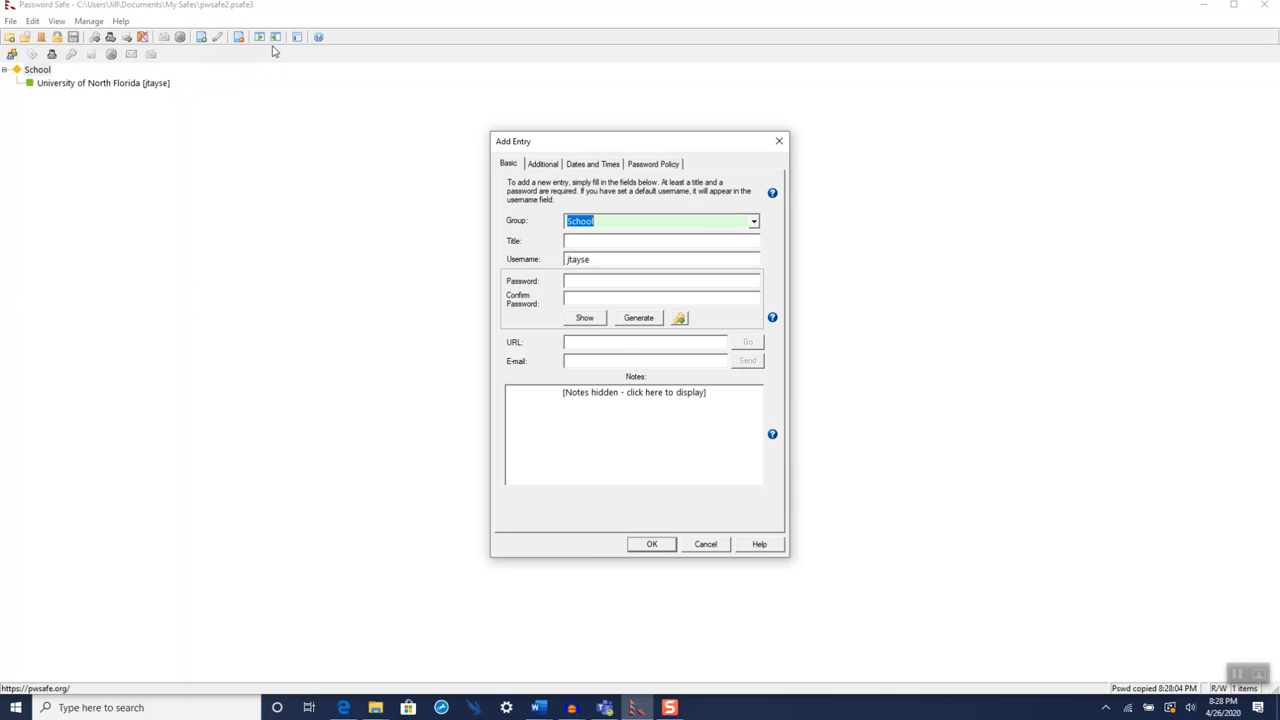
left_click(598, 242)
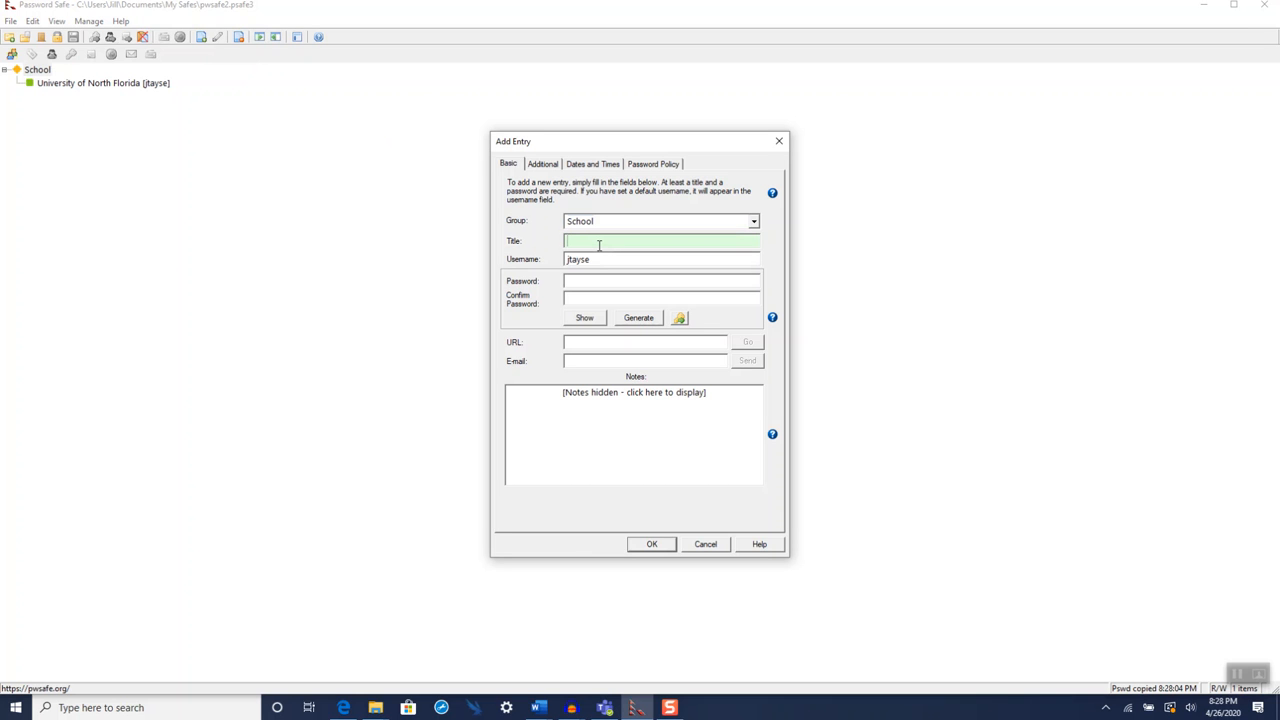
type("Voicethread")
Step: Clear the prefilled username and enter the password in both password fields
left_click_drag(608, 260, 555, 266)
key("BackSpace")
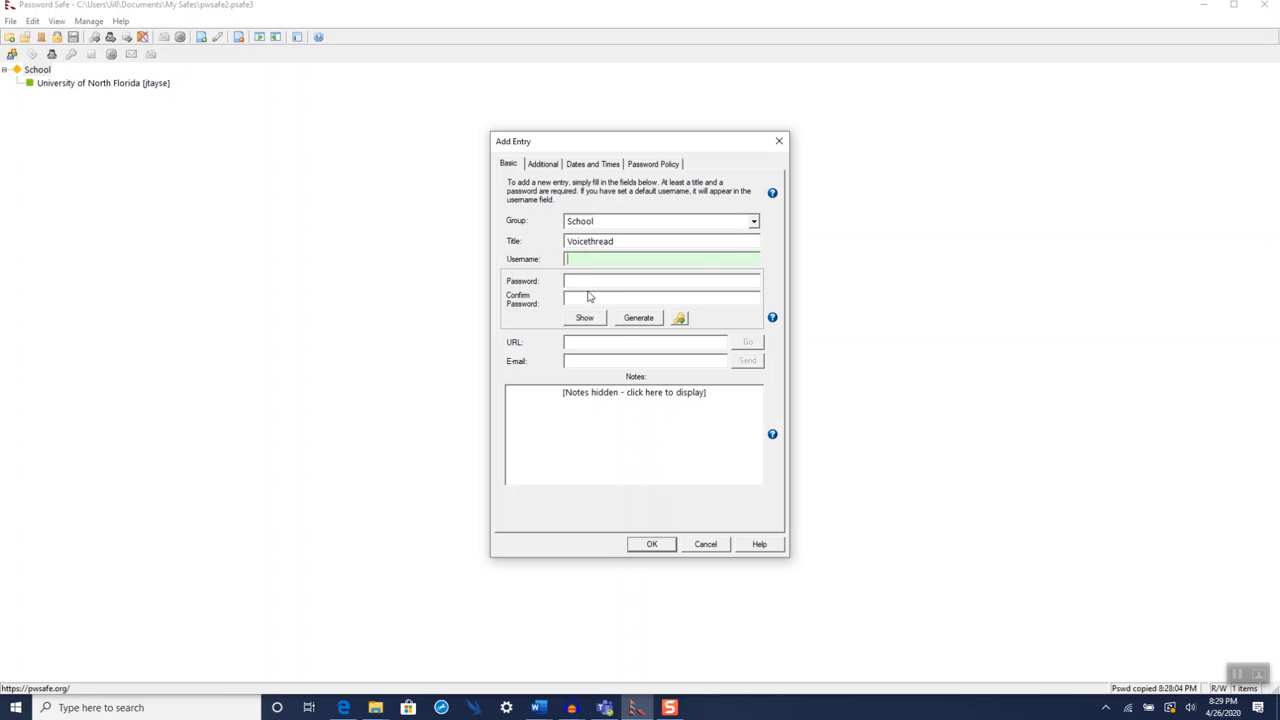
left_click(592, 281)
type("*************")
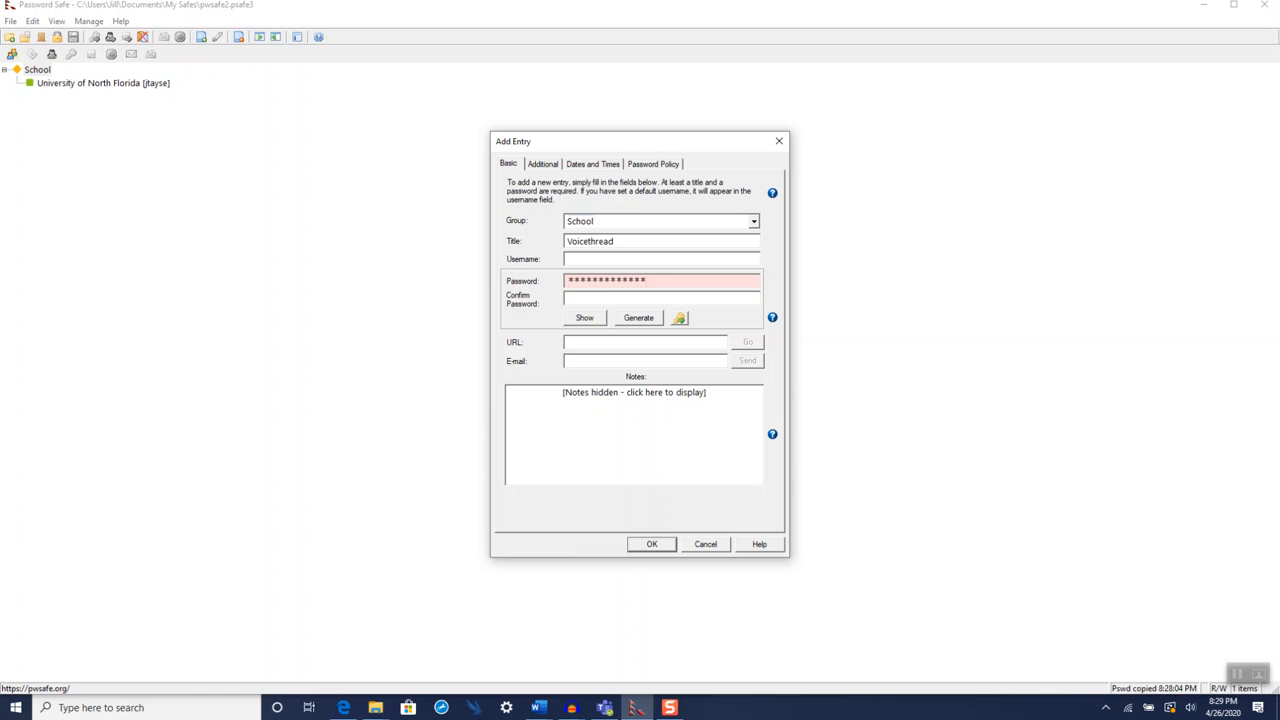
left_click(620, 300)
type("**********")
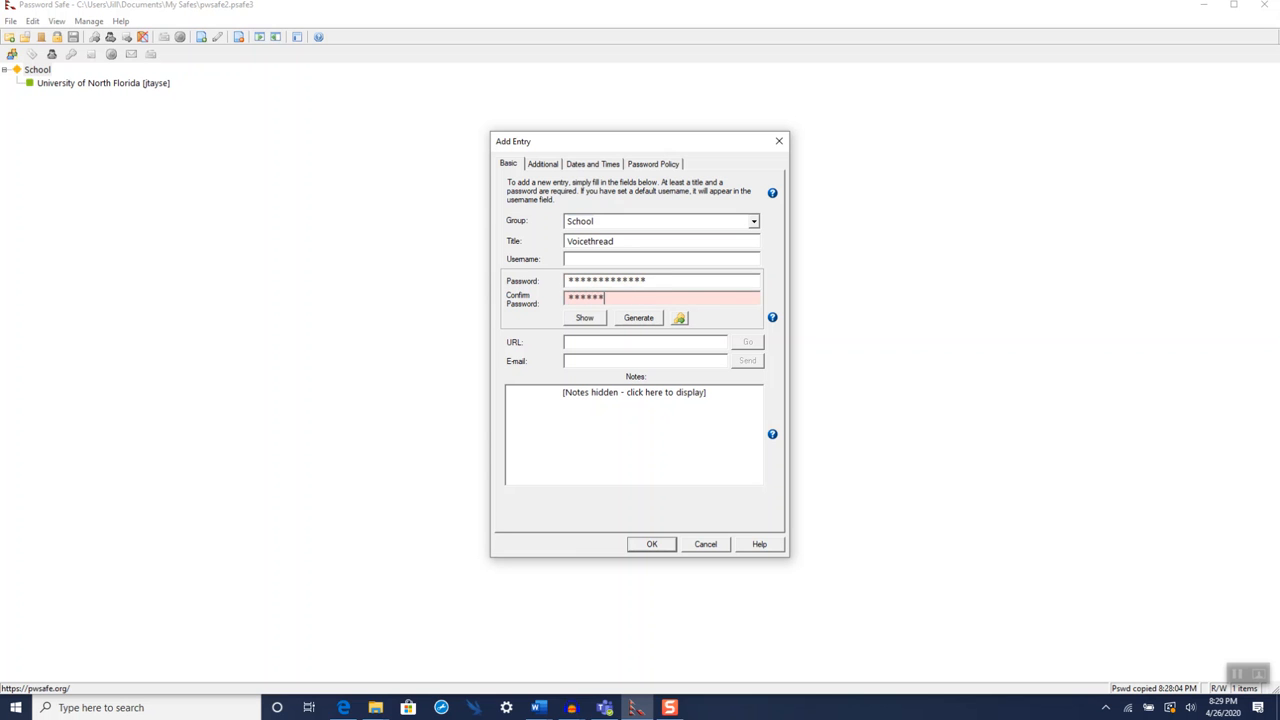
type("***")
Step: Open voicethread.com in a new Edge tab and select its web address
left_click(343, 707)
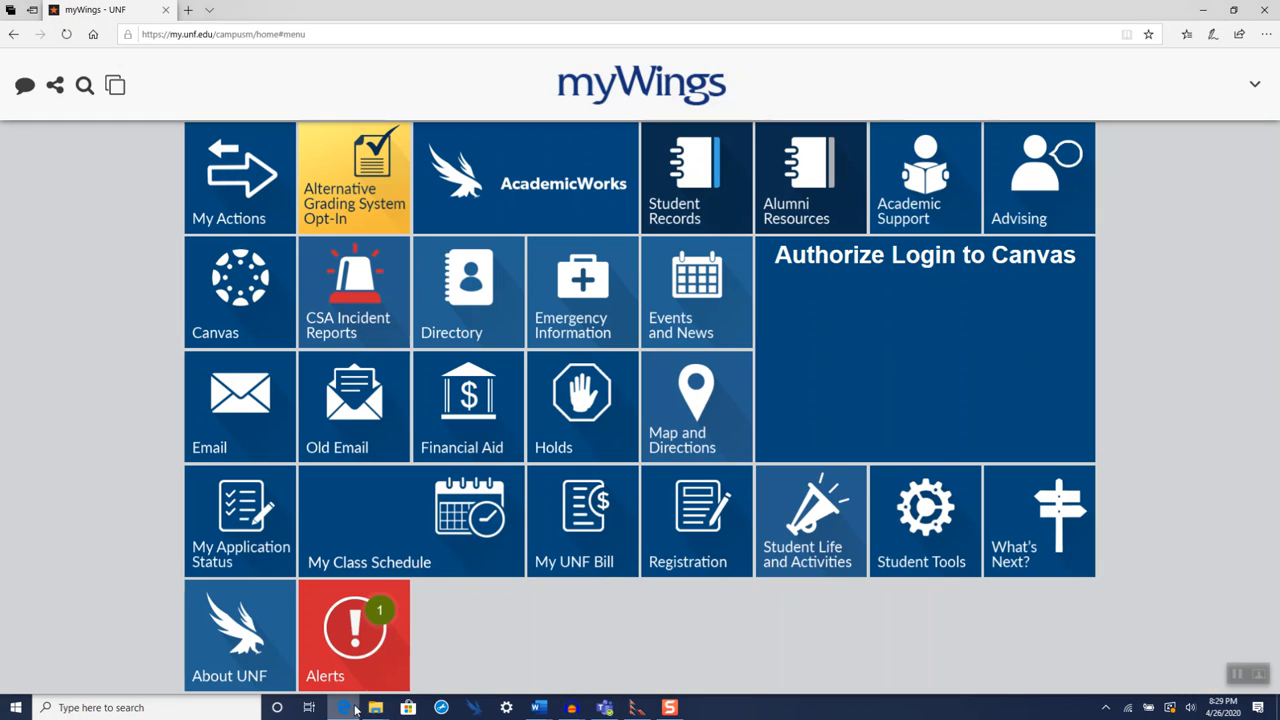
left_click(187, 9)
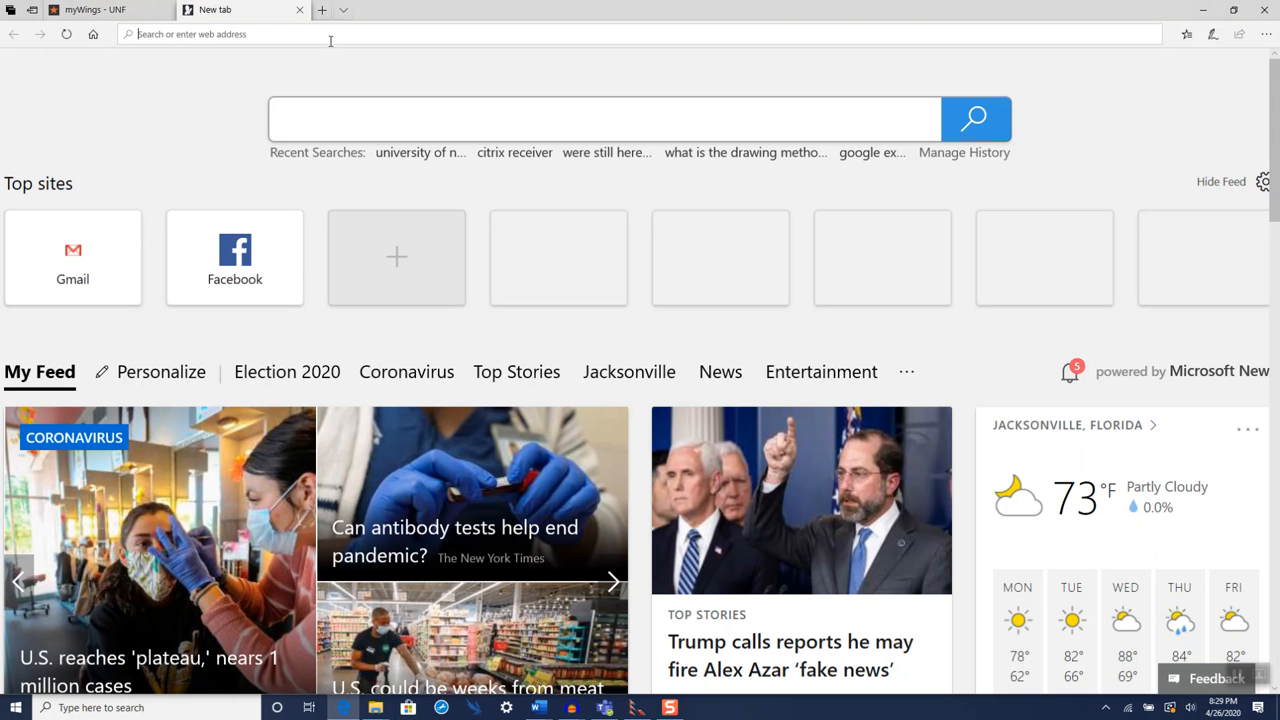
type("voicethread.com/")
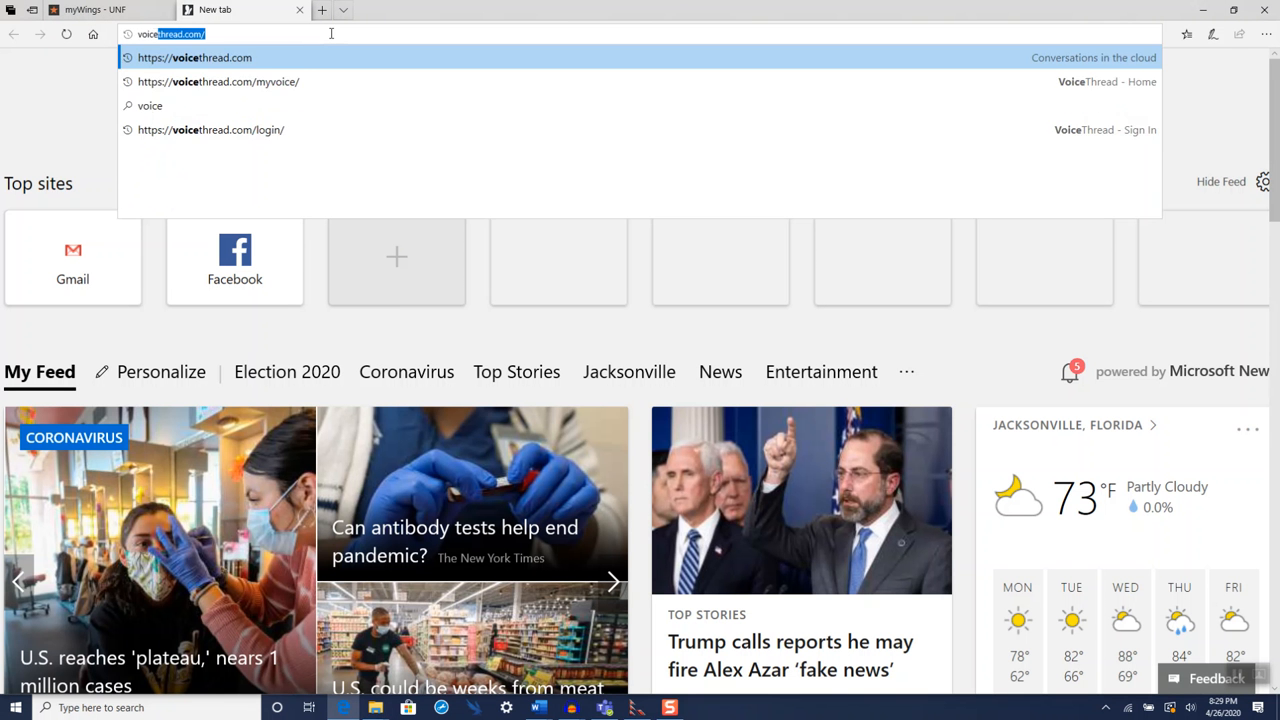
key("Return")
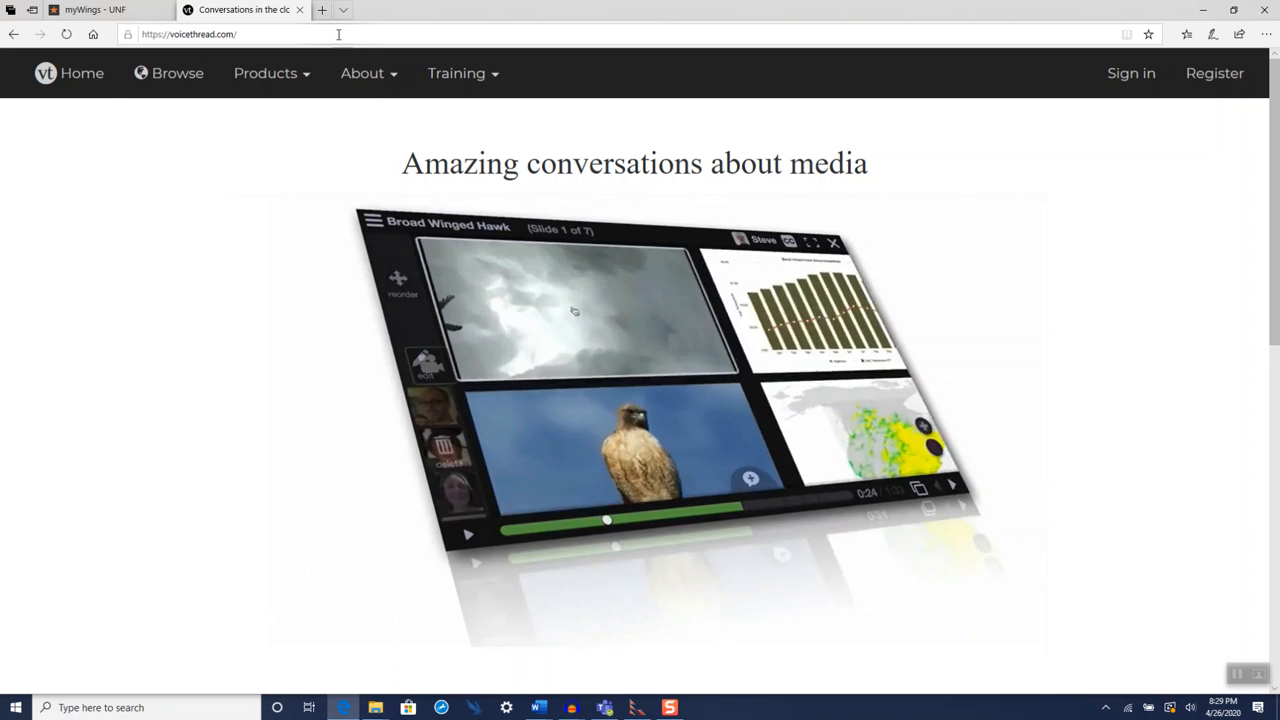
left_click(342, 42)
key("ctrl+c")
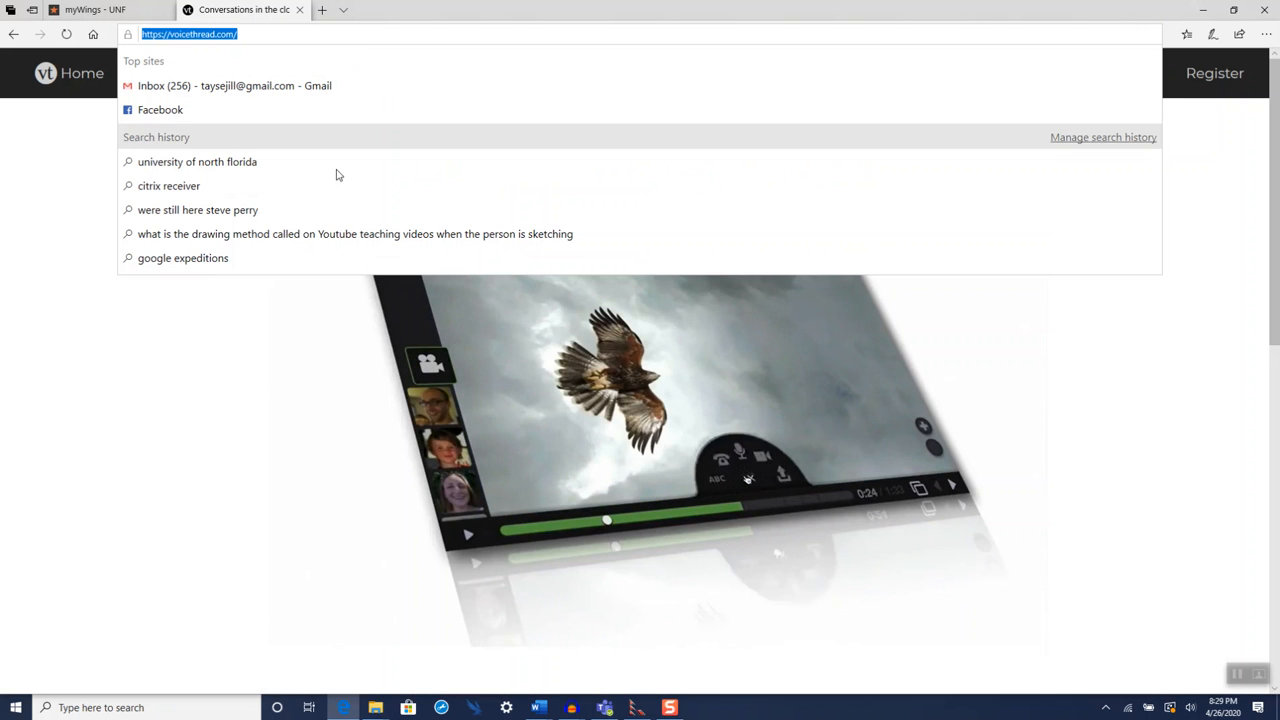
left_click(636, 708)
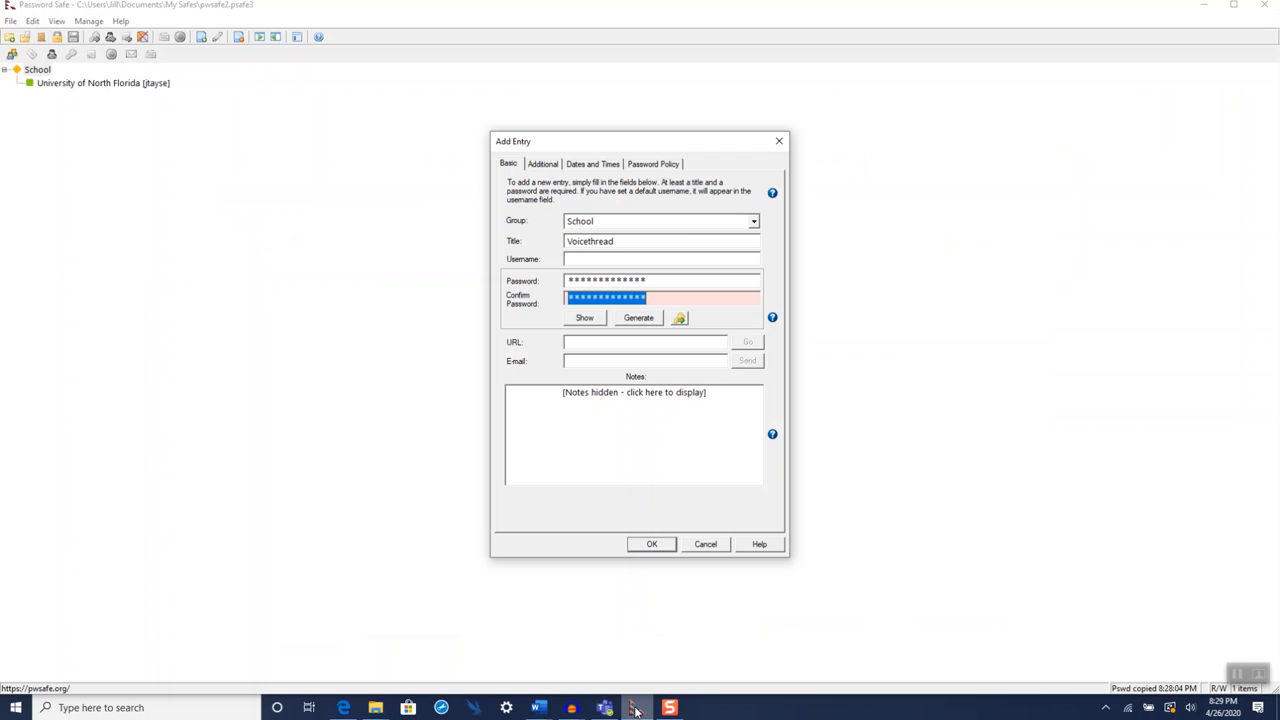
left_click(596, 340)
key("ctrl+v")
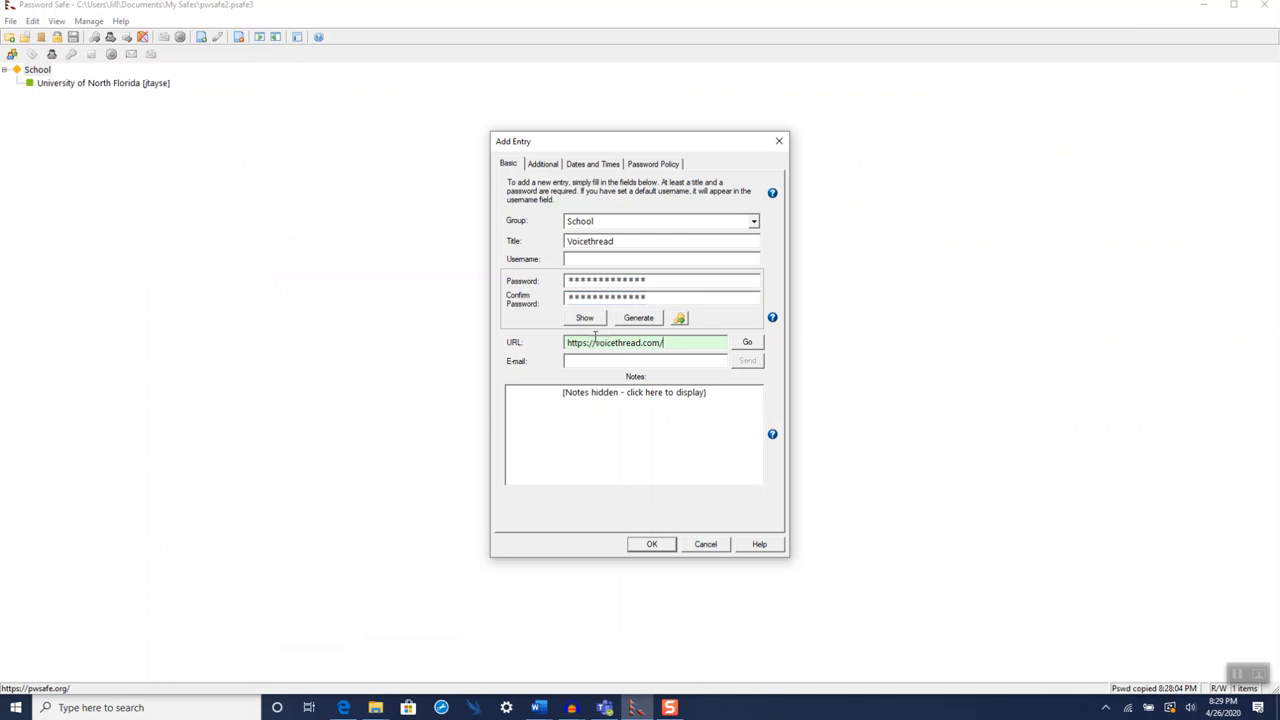
left_click(591, 412)
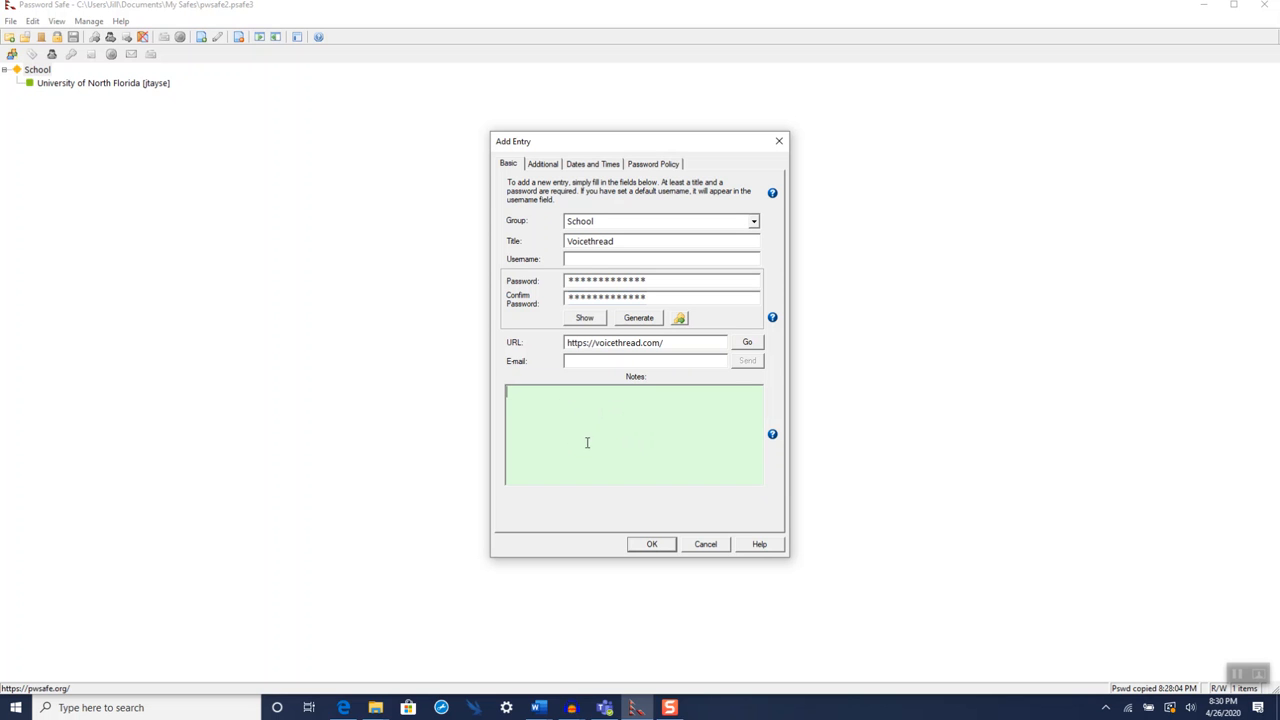
left_click(651, 545)
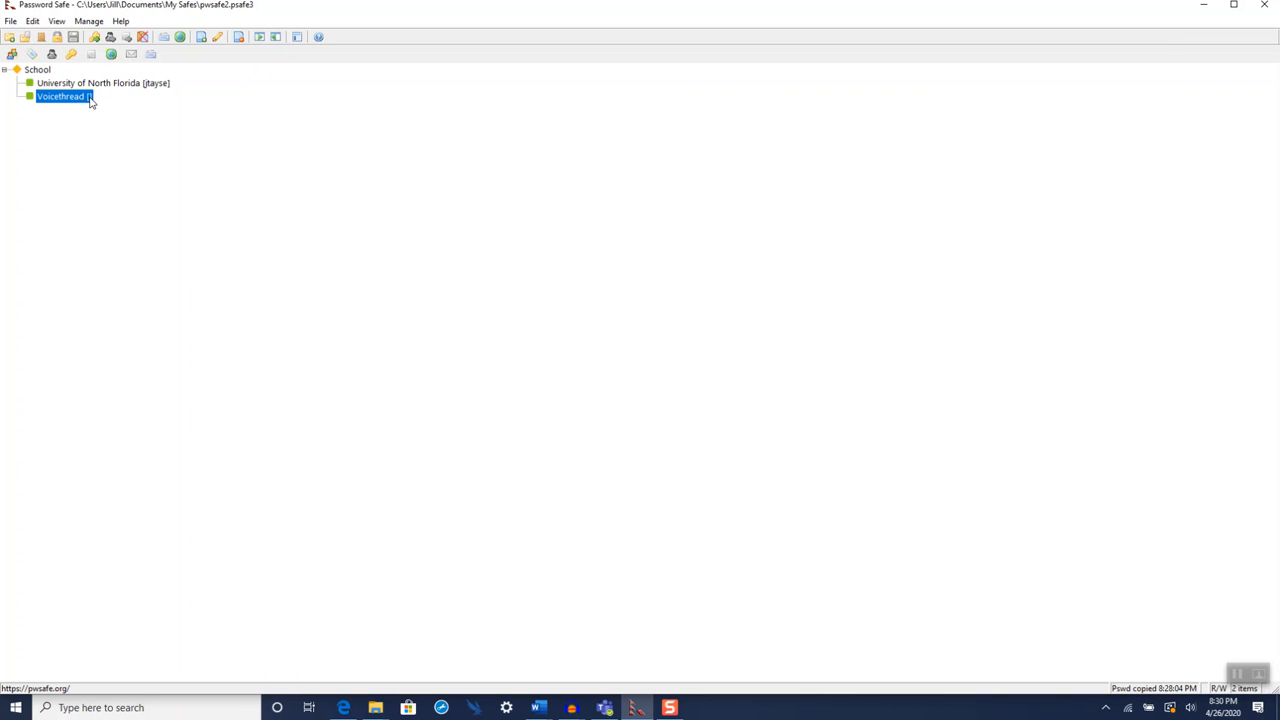
double_click(89, 100)
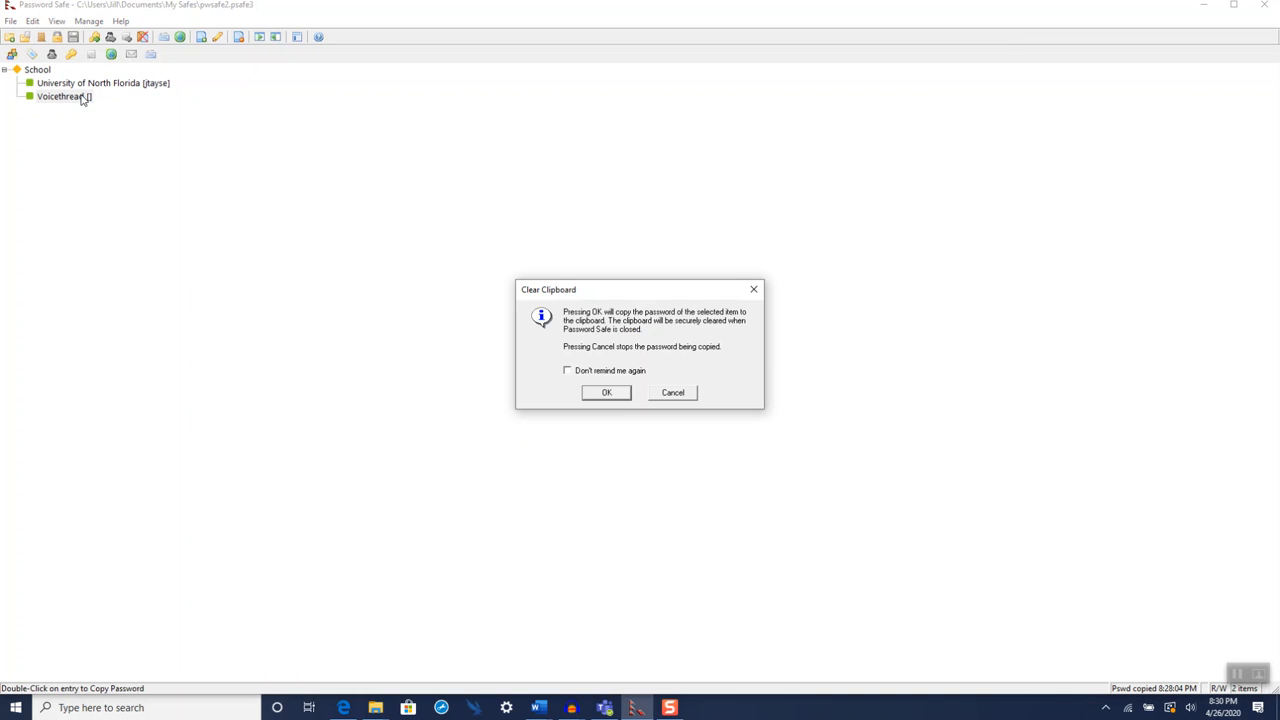
left_click(621, 395)
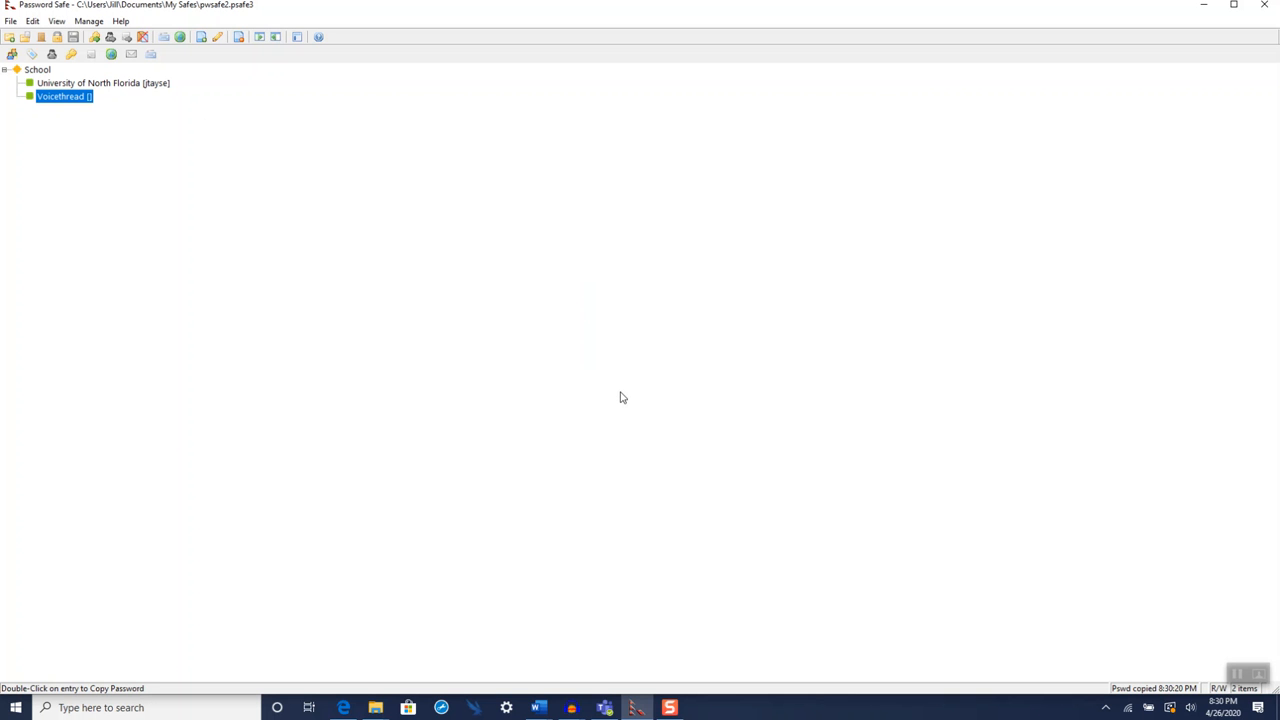
Step: Bring the VoiceThread page back and go to its sign-in page
left_click(345, 707)
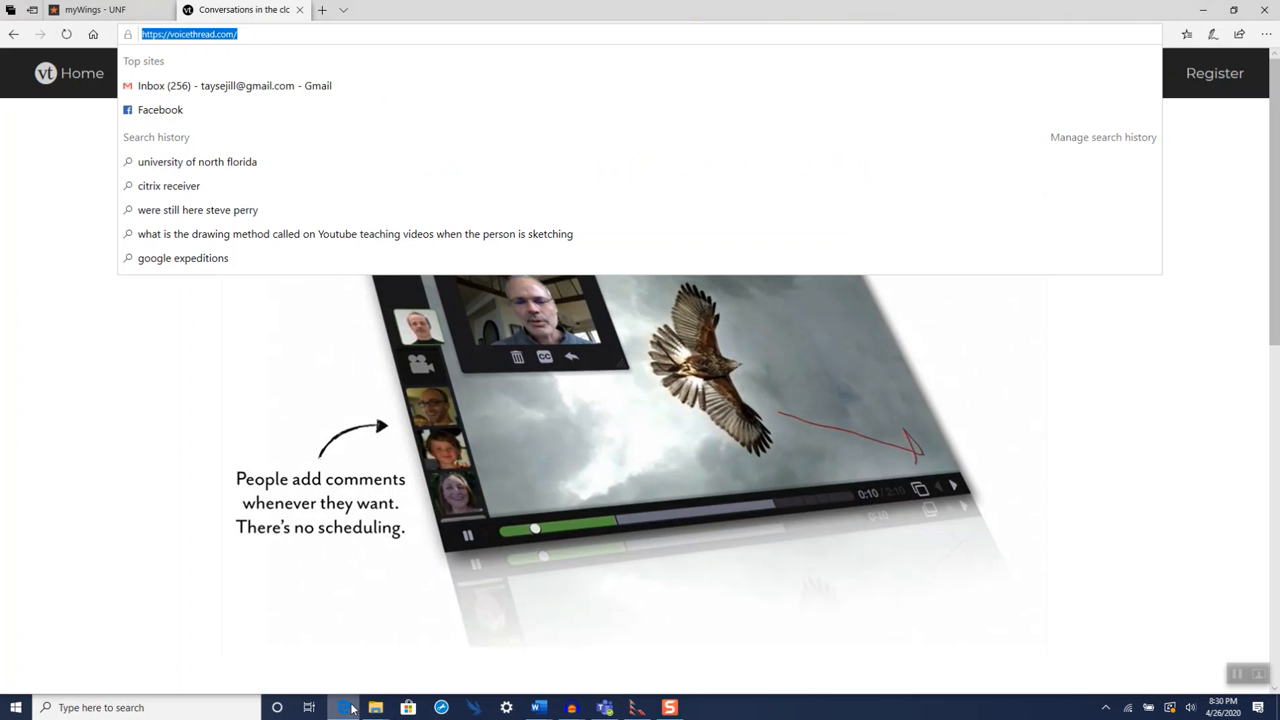
left_click(309, 351)
left_click(1145, 79)
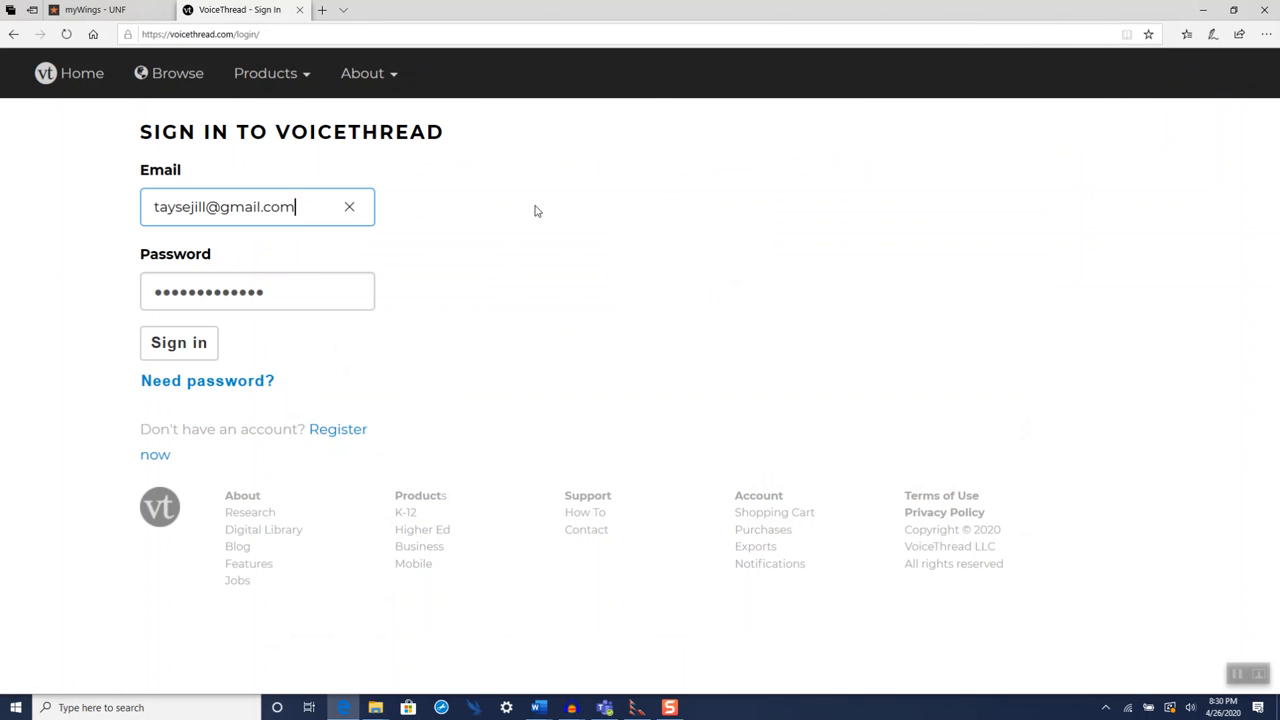
Step: Replace the password with the one copied from Password Safe, sign in, and return to Password Safe
left_click_drag(299, 285, 146, 286)
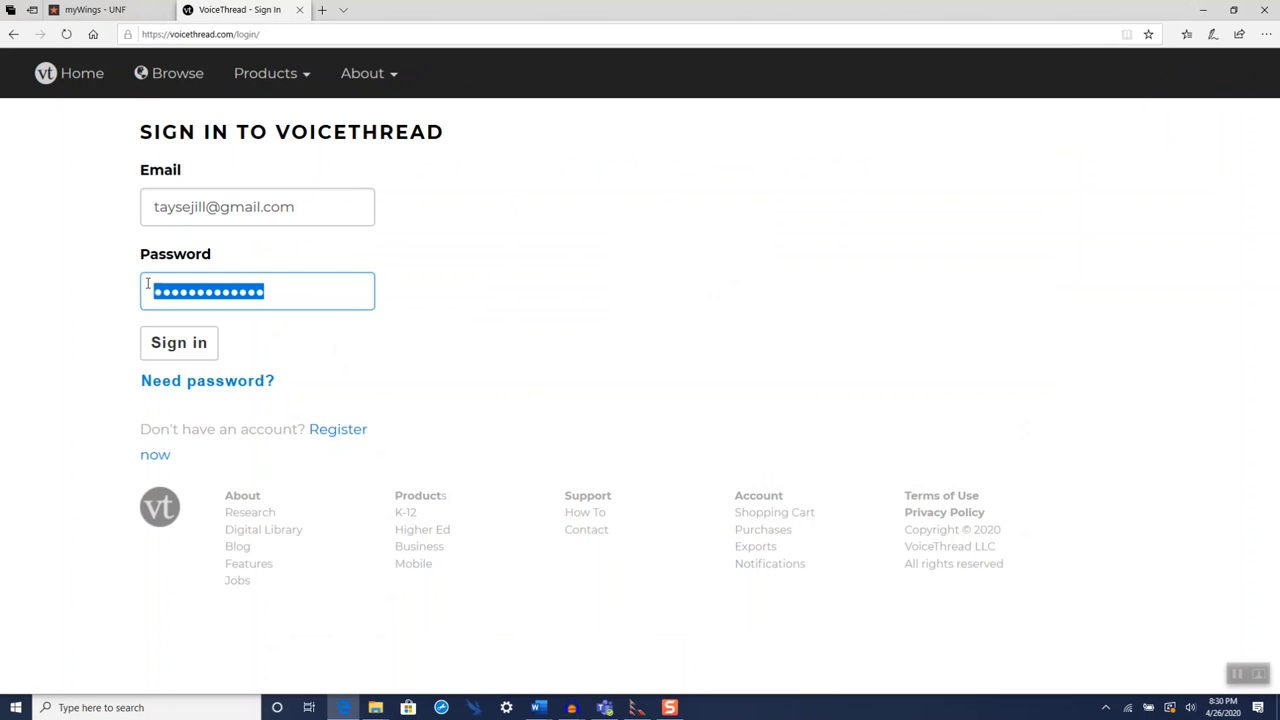
key("BackSpace")
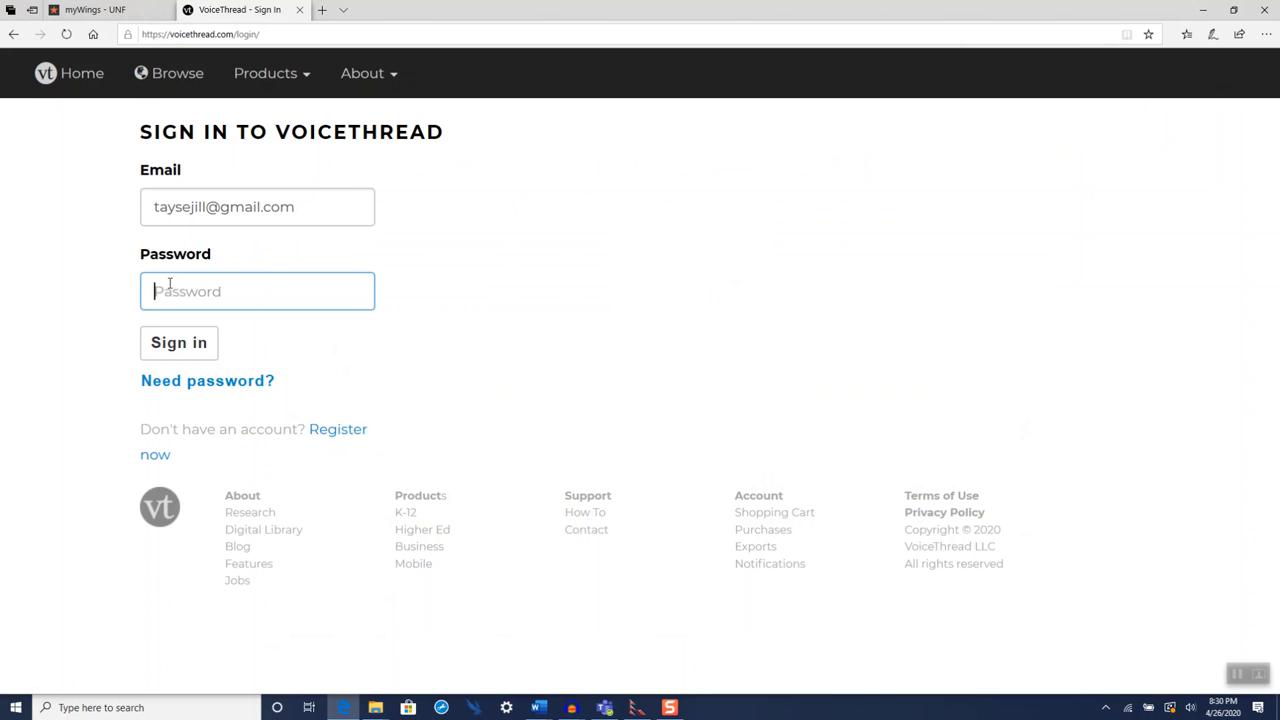
key("ctrl+v")
left_click(204, 332)
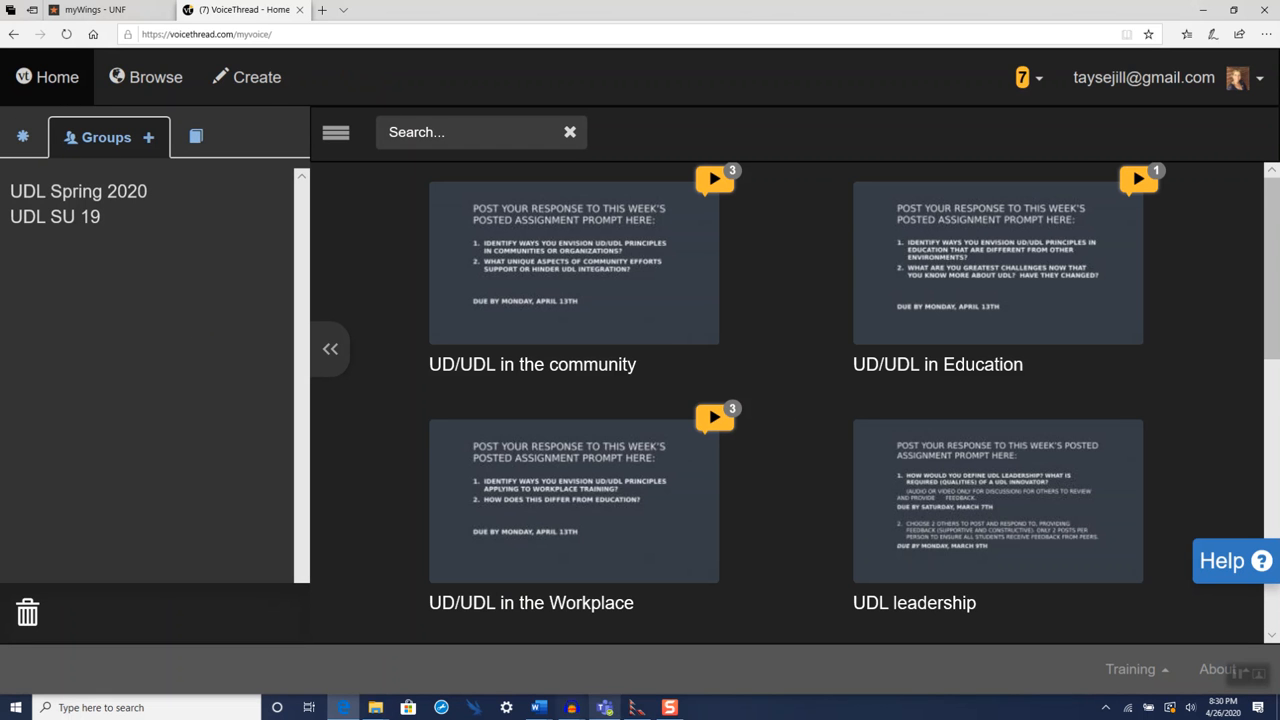
left_click(627, 710)
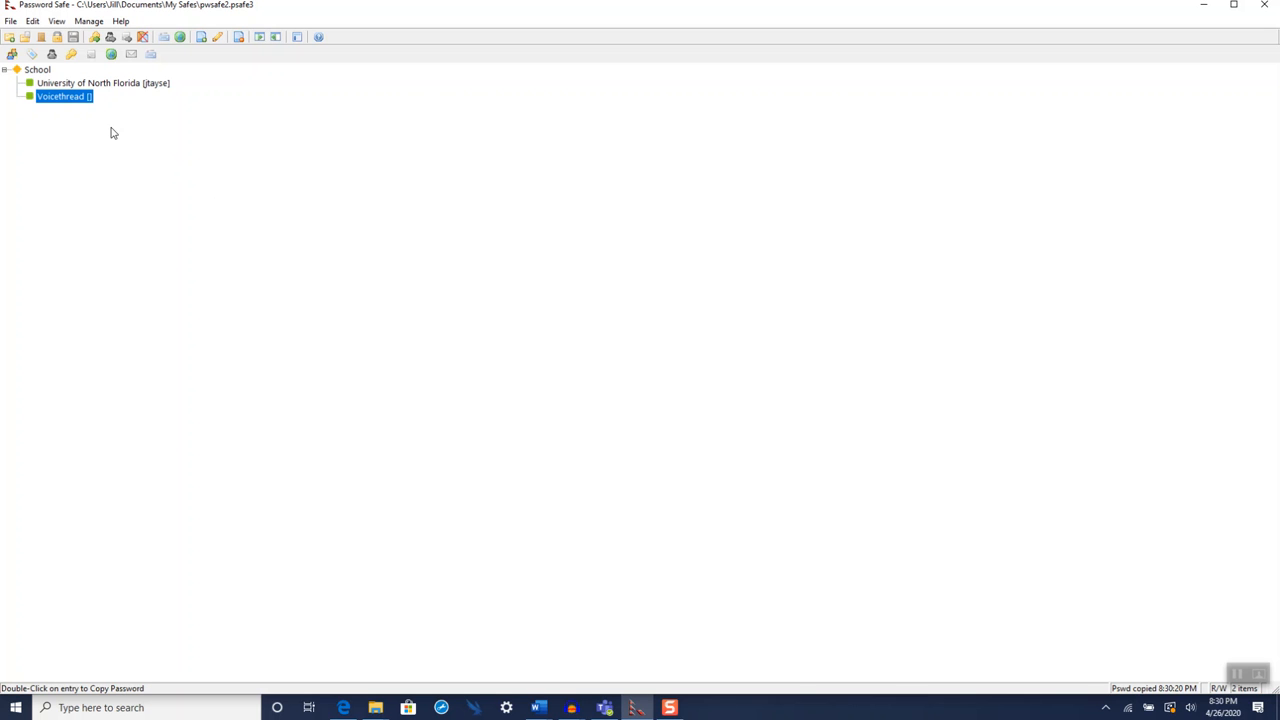
Step: Add the VoiceThread account username to the Voicethread entry and save it
left_click(35, 22)
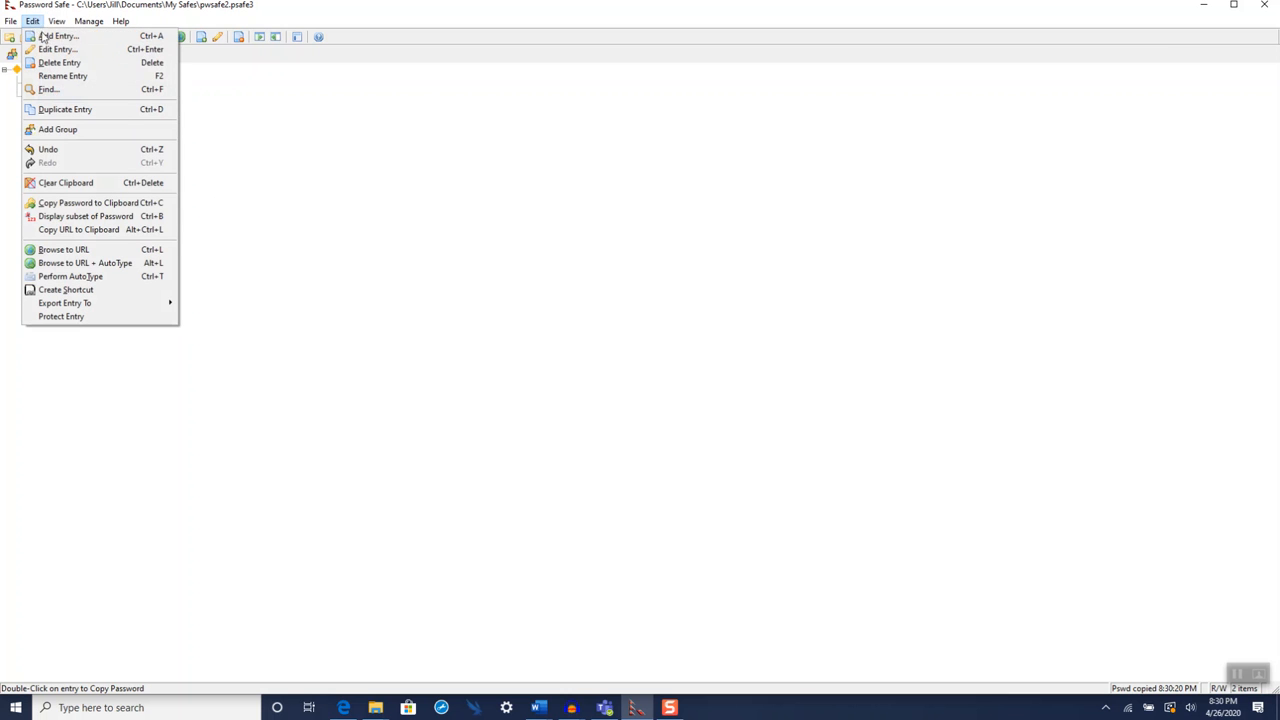
left_click(52, 50)
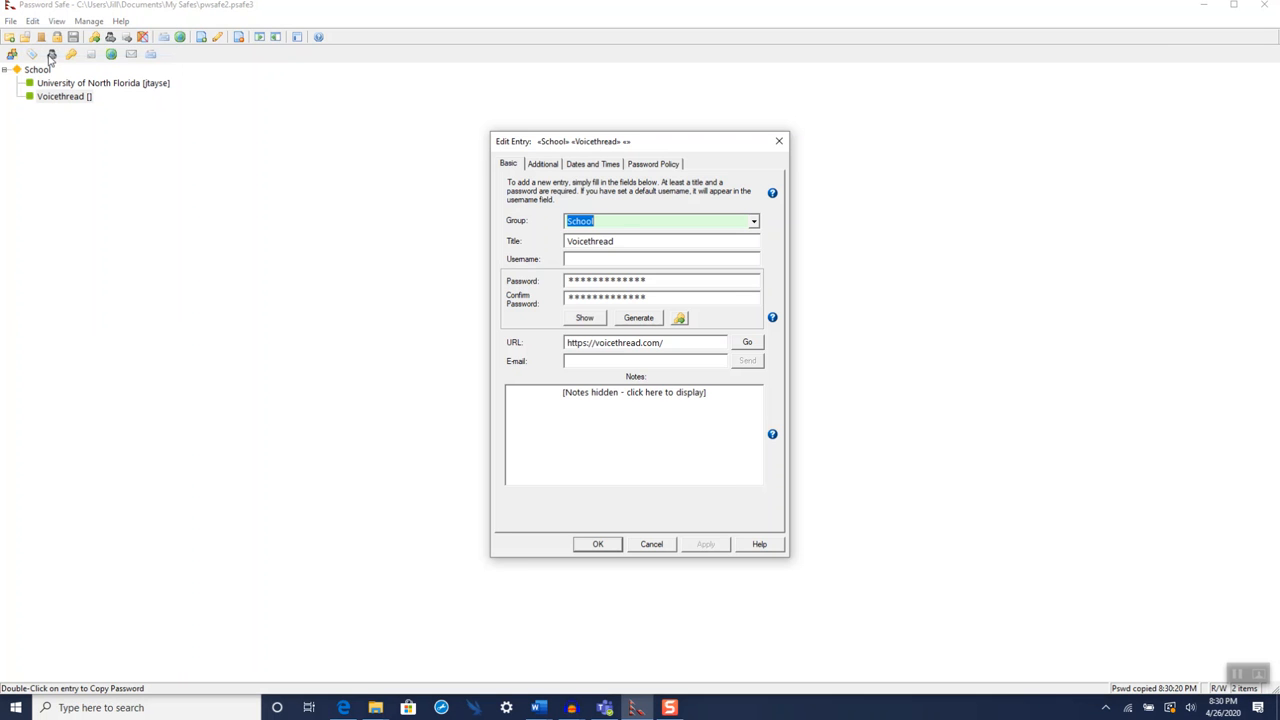
left_click(688, 259)
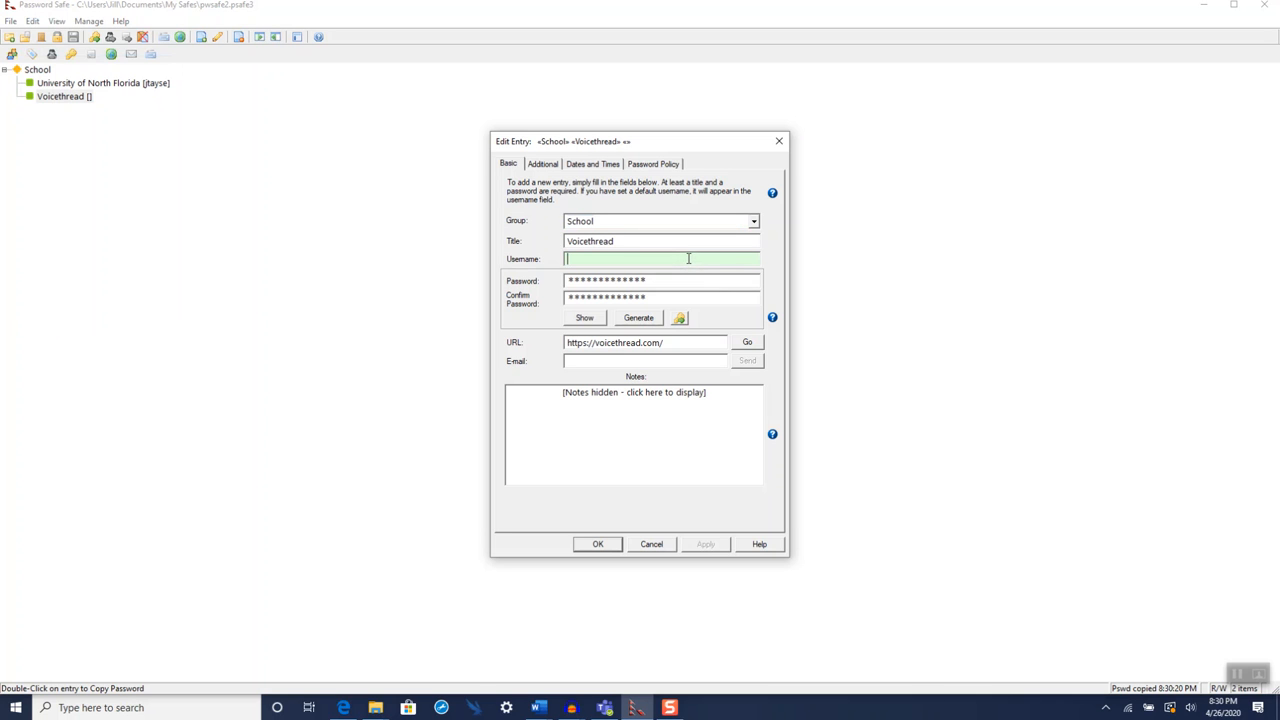
type("taysejill")
left_click(708, 550)
left_click(597, 545)
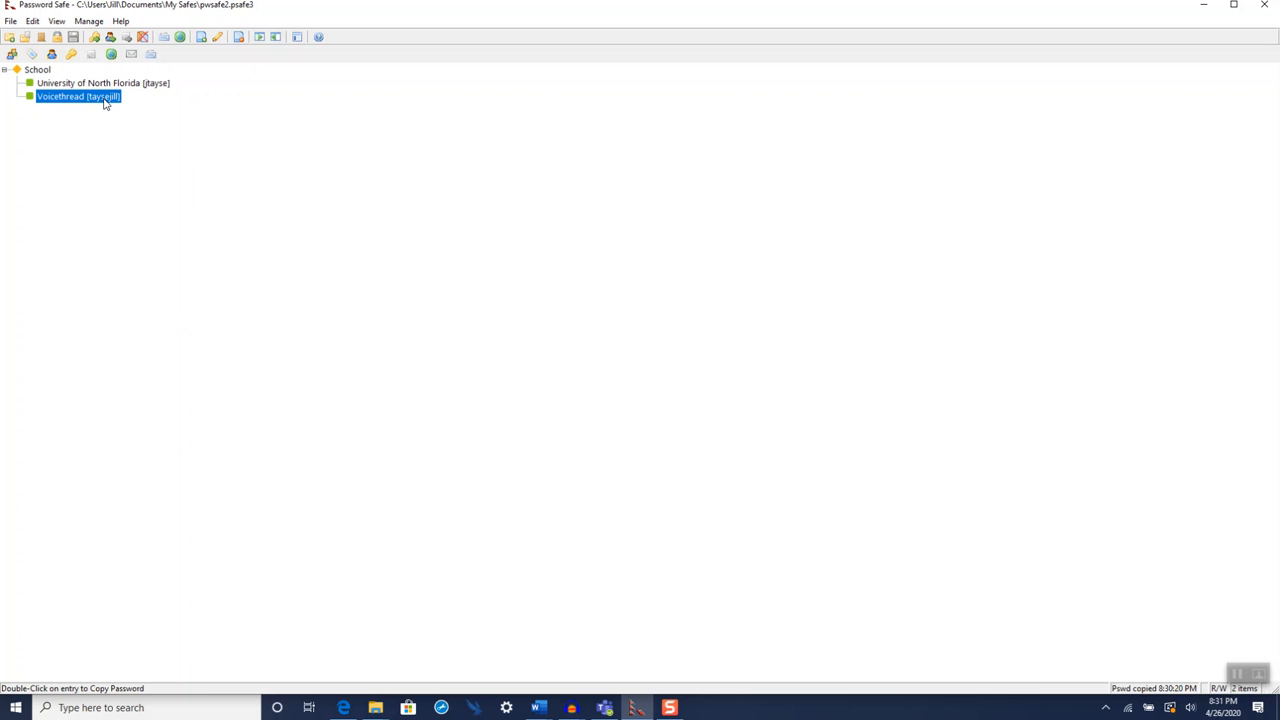
Step: Delete the Voicethread entry from the School group and confirm the deletion
left_click(33, 21)
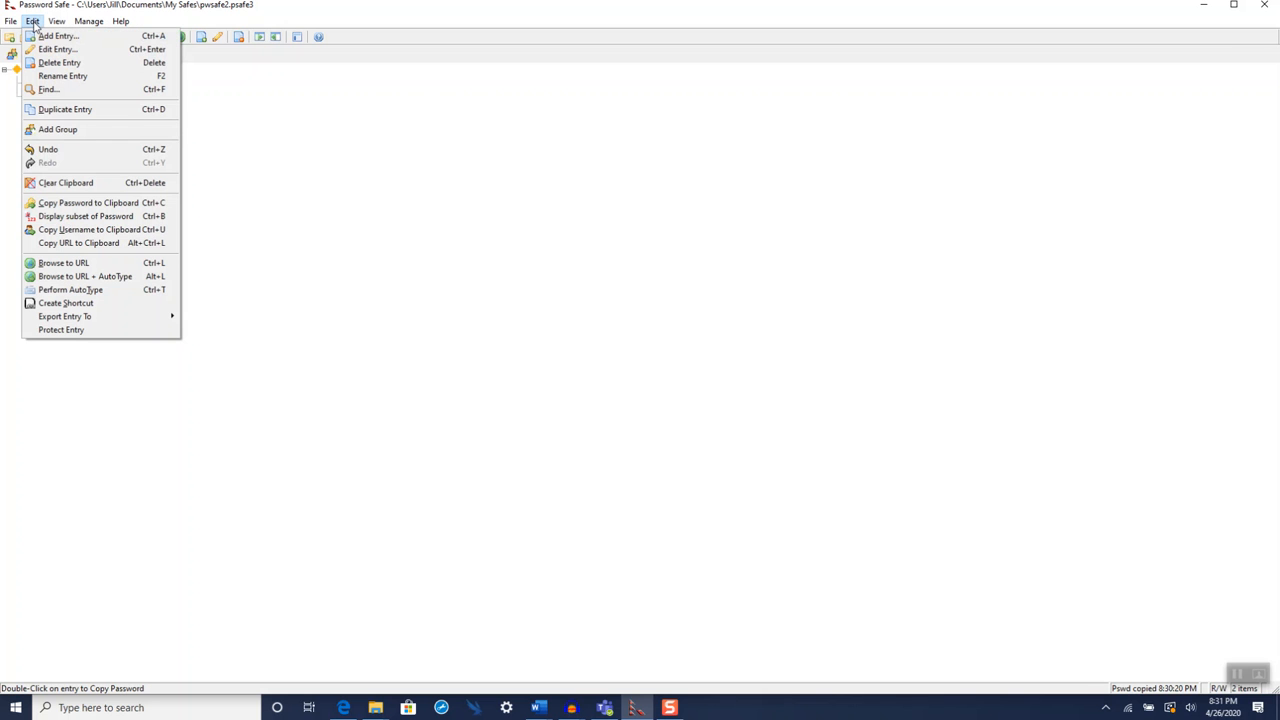
left_click(203, 157)
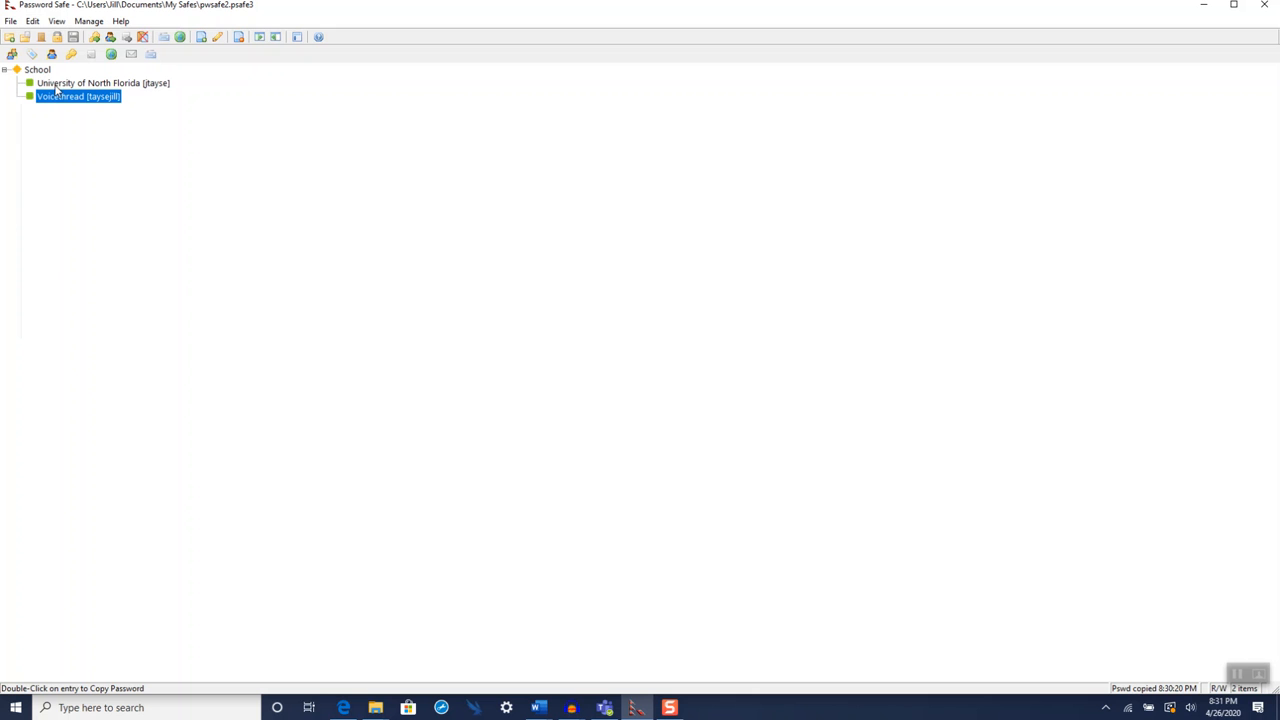
left_click(33, 21)
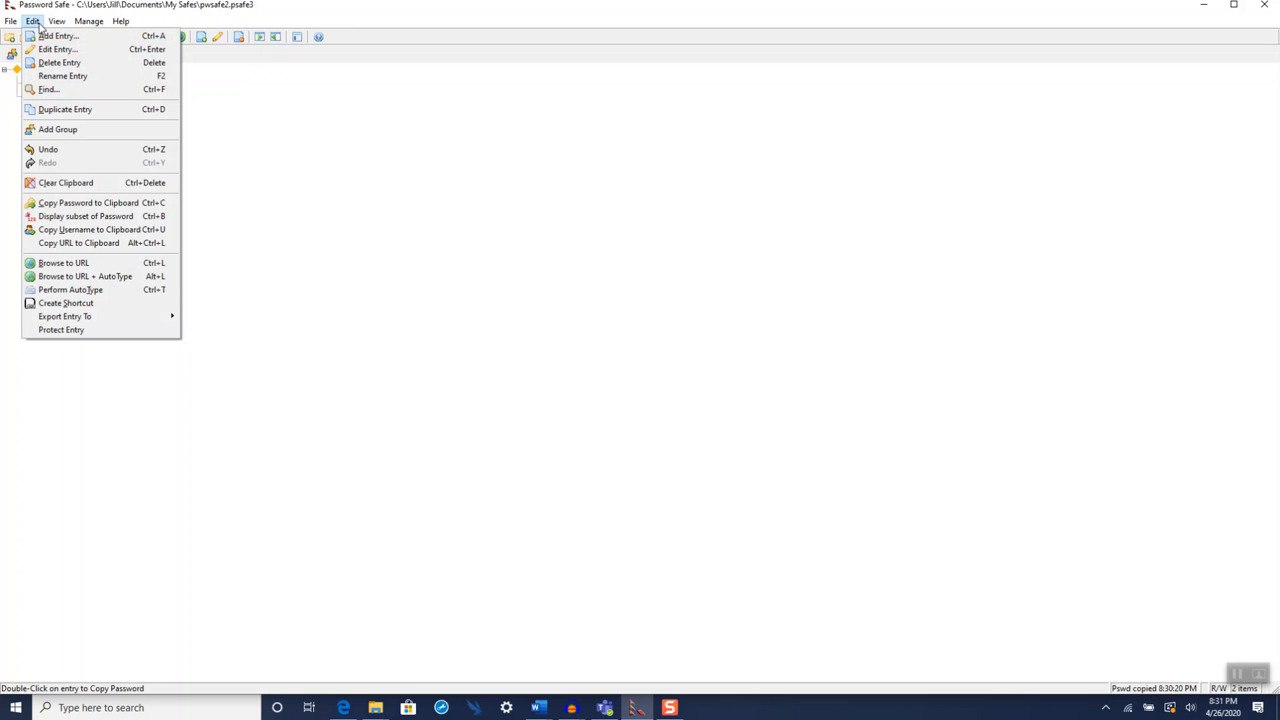
left_click(45, 64)
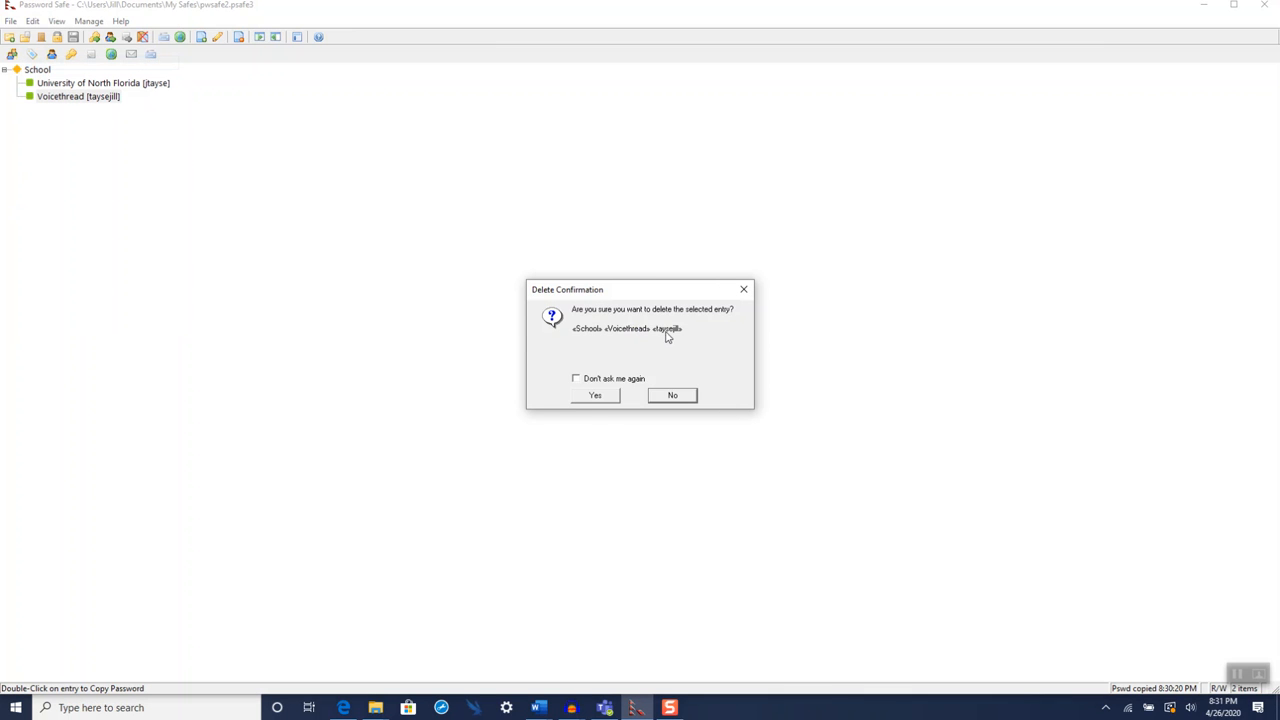
left_click(593, 396)
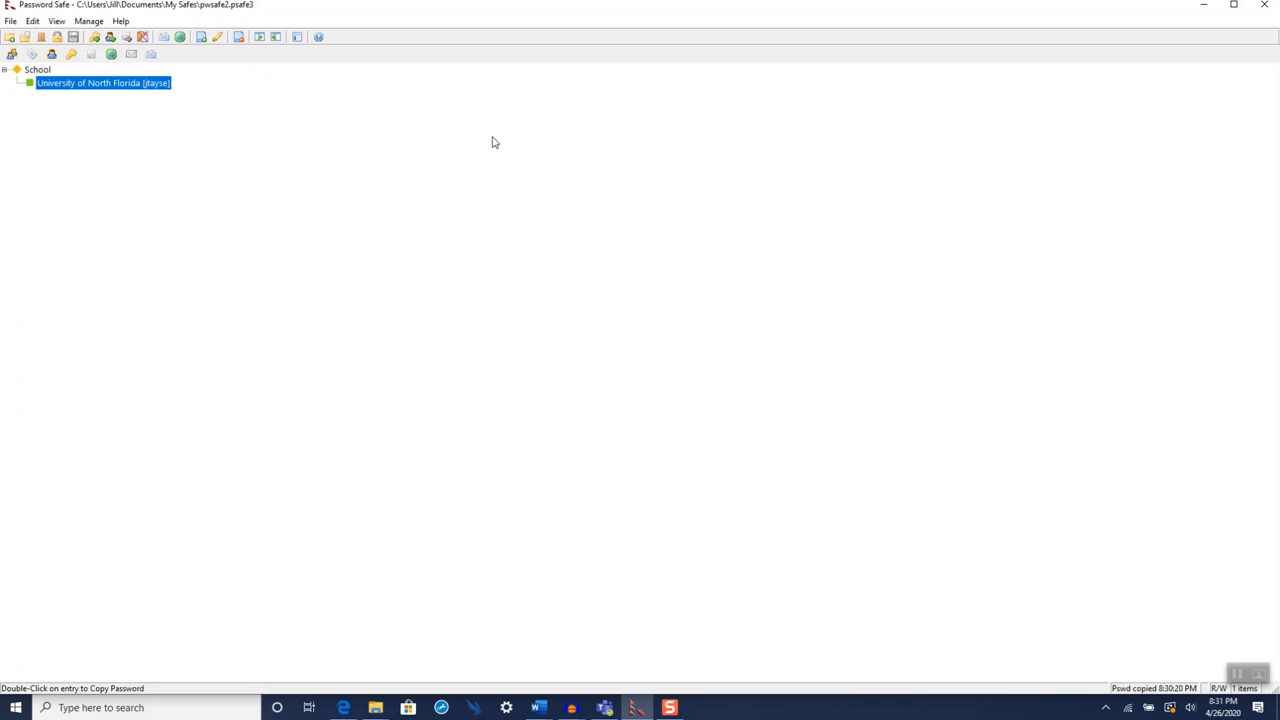
Step: Show the File menu commands for the pwsafe2 safe
left_click(11, 21)
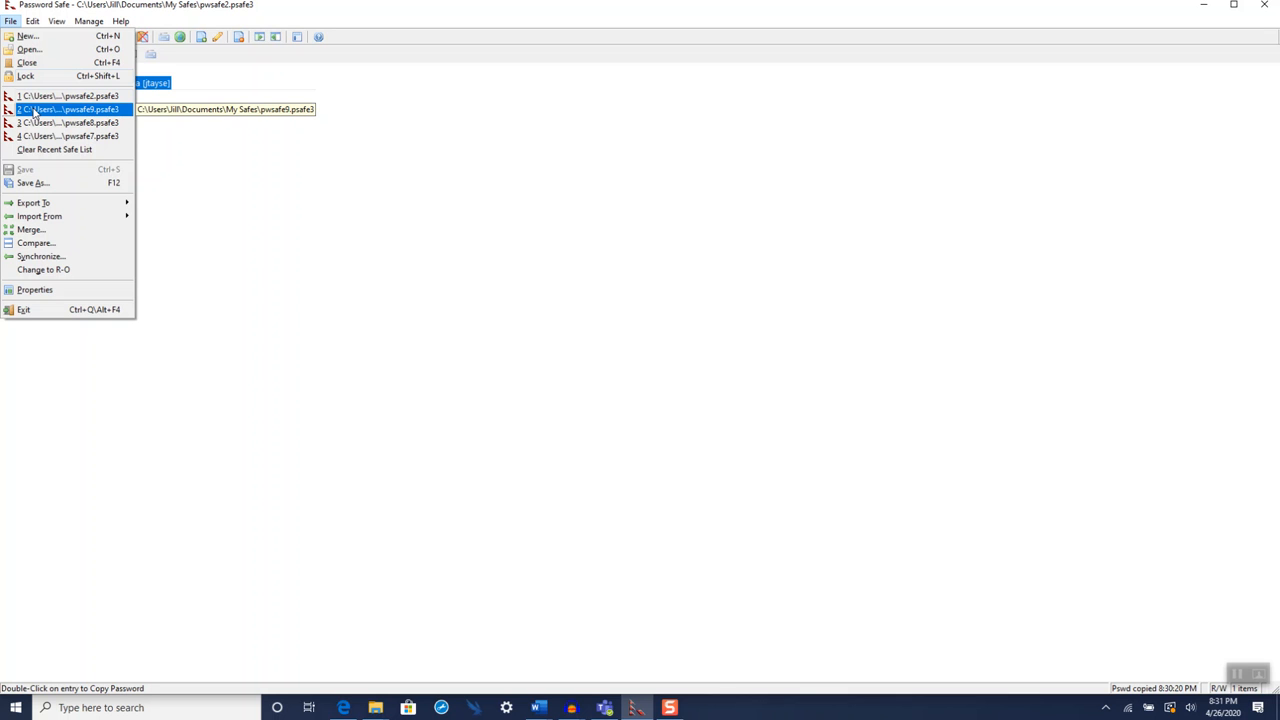
Step: Browse the View and Manage menu options without changing anything in the safe
left_click(345, 245)
left_click(57, 22)
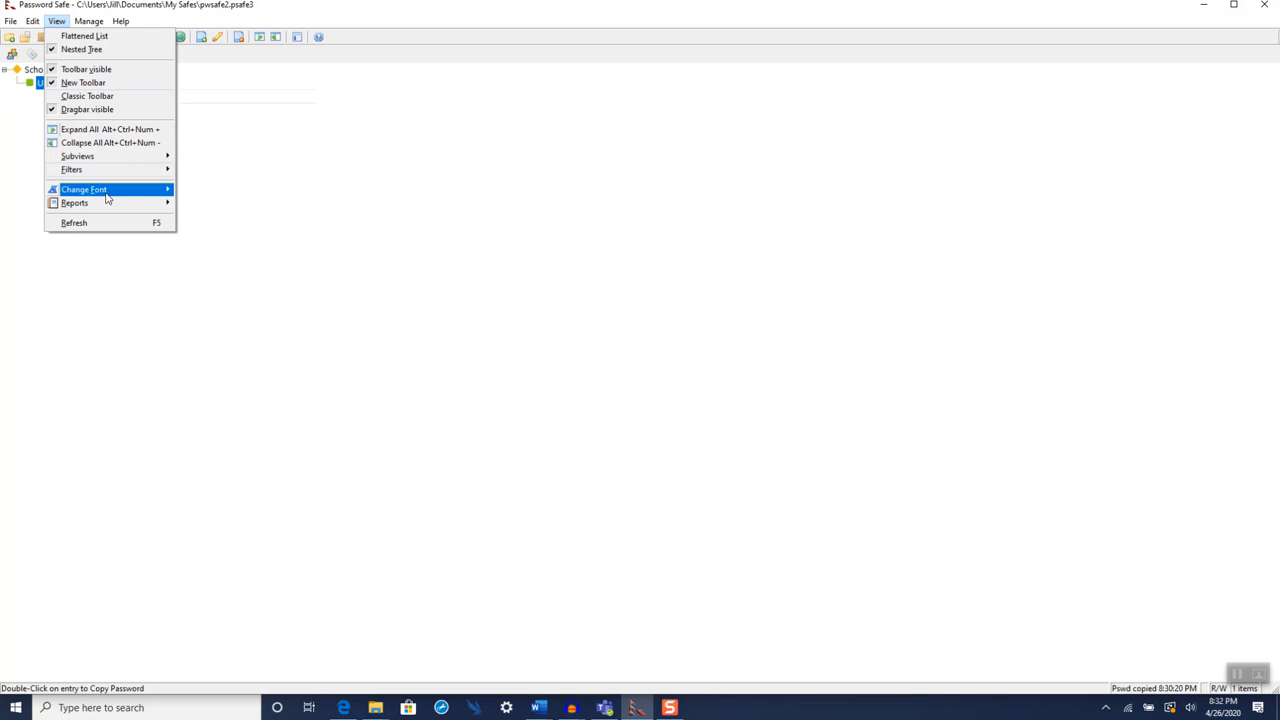
mouse_move(107, 193)
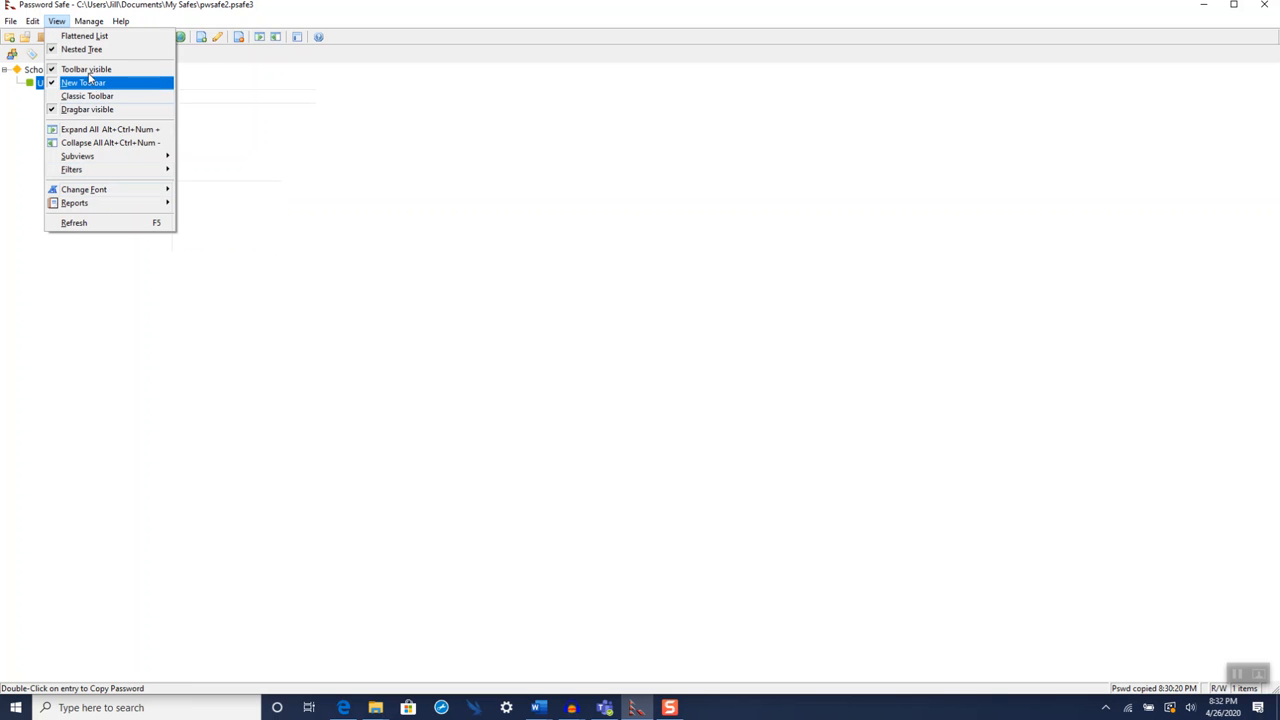
left_click(87, 24)
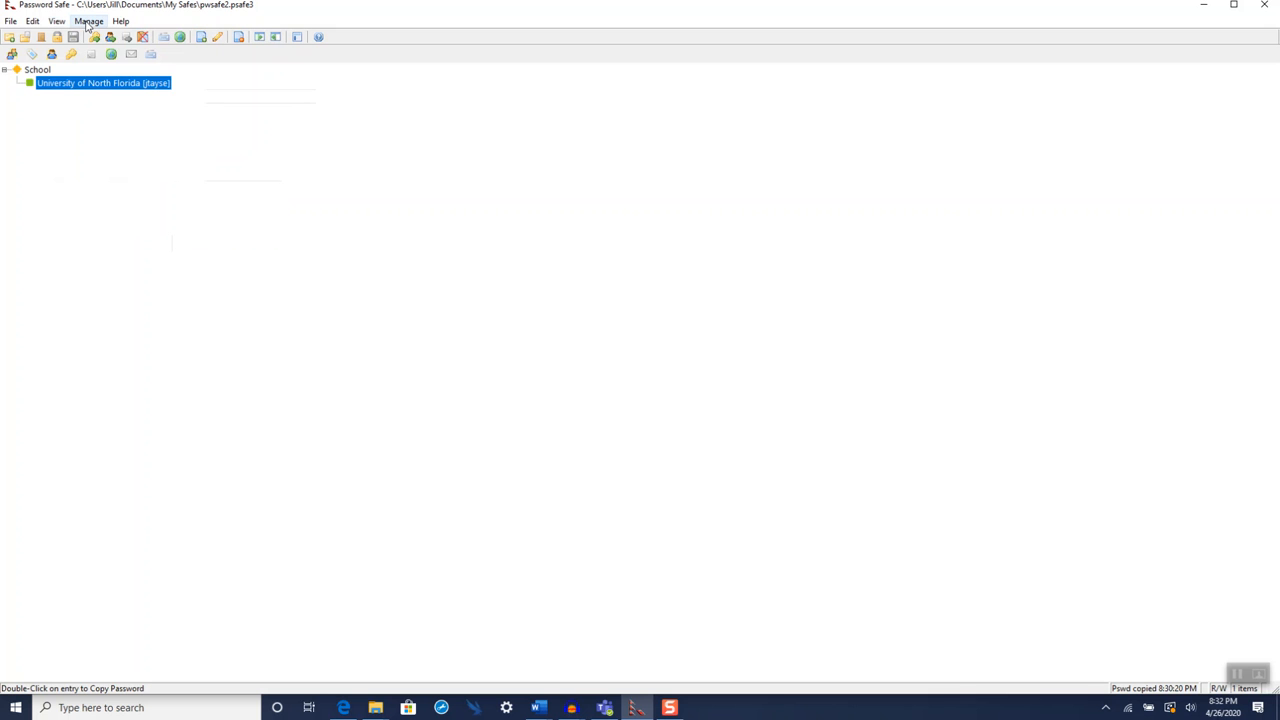
left_click(88, 24)
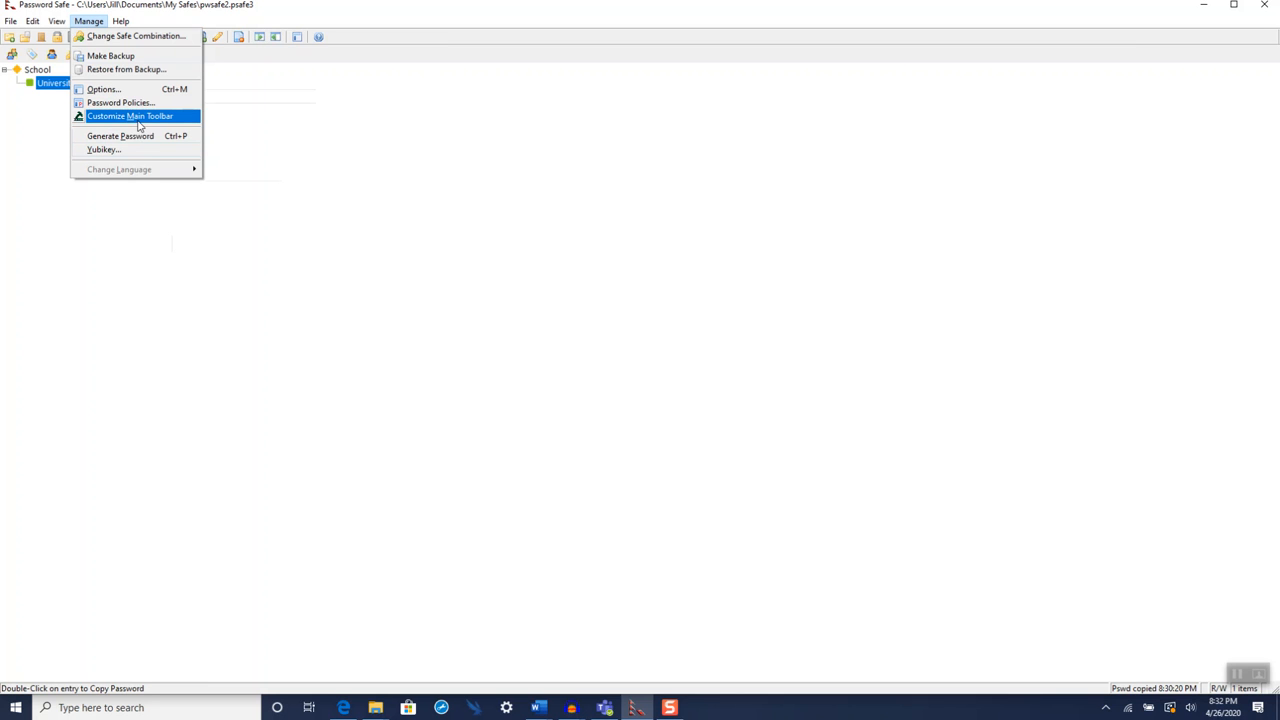
left_click(347, 151)
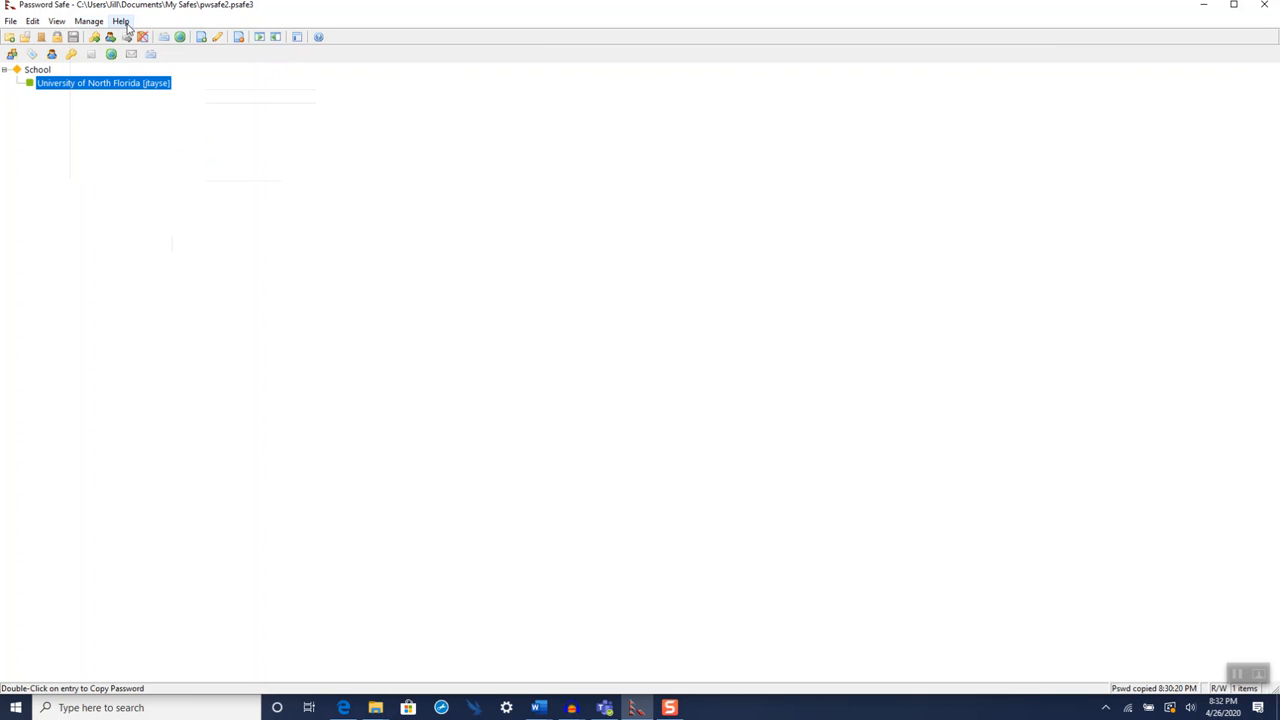